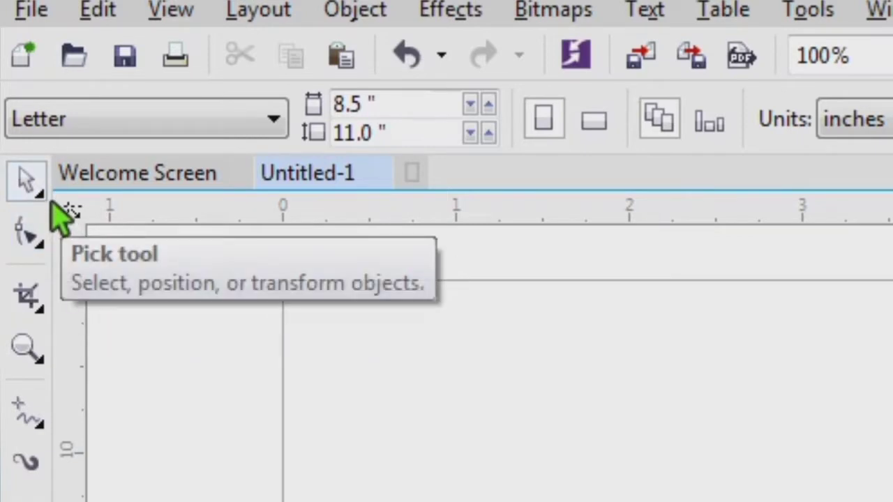
click(53, 206)
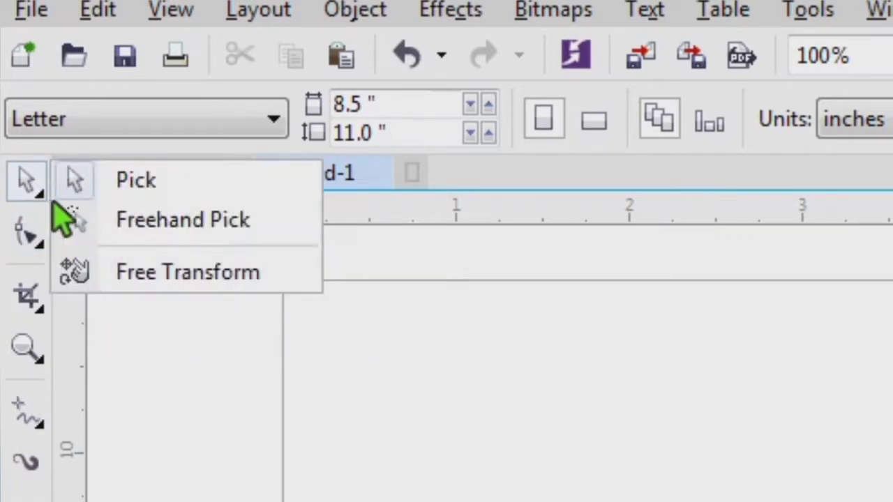
click(91, 189)
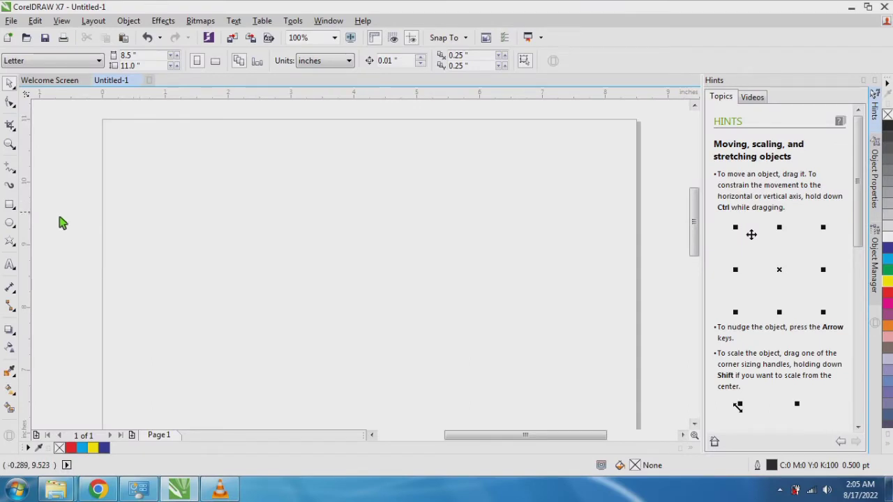
Add artistic text in the page's upper right area, with the heading "fungsi dasar" and a second line "1. menyeleksi"
click(9, 267)
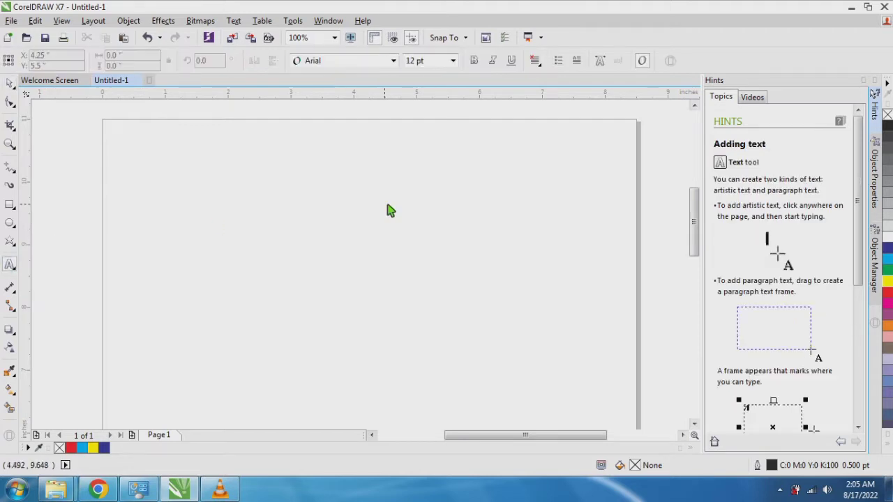
click(521, 184)
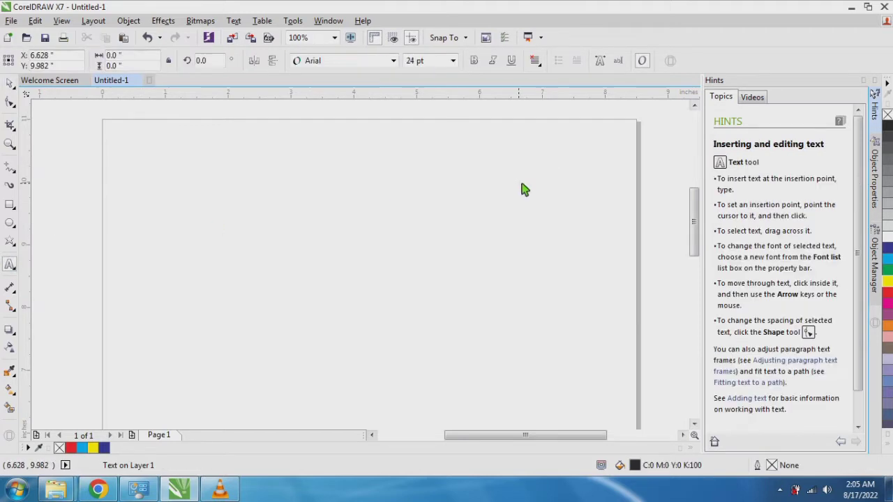
text(fun)
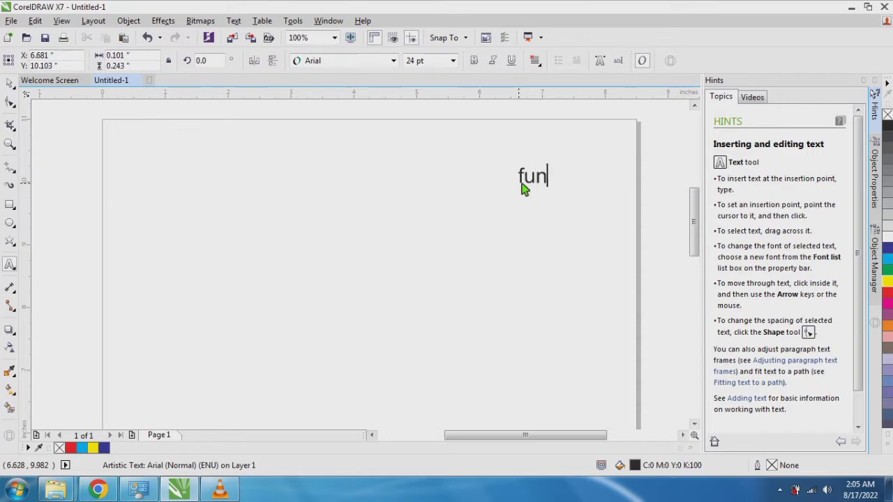
text(gsi dasar)
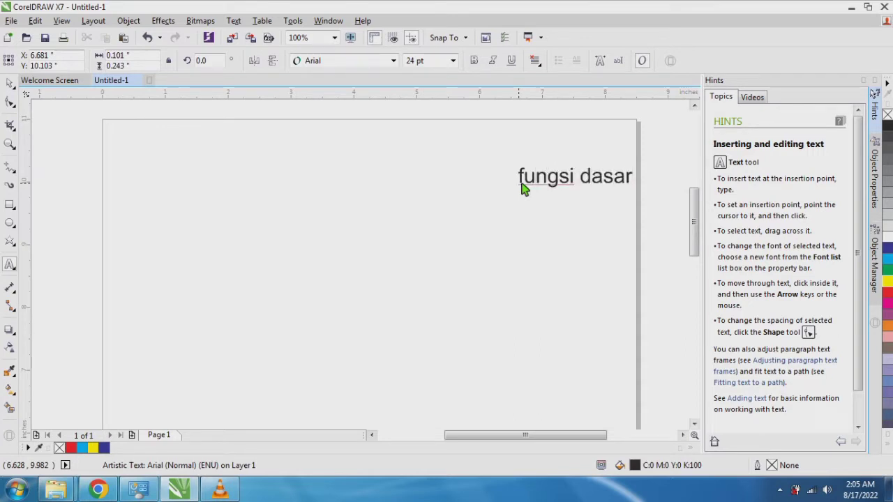
key(Return)
text(1. menye)
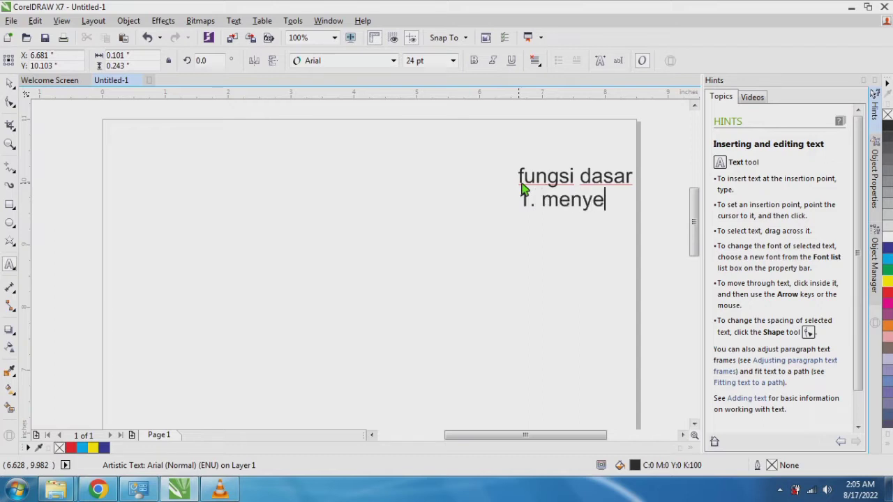
text(leksi)
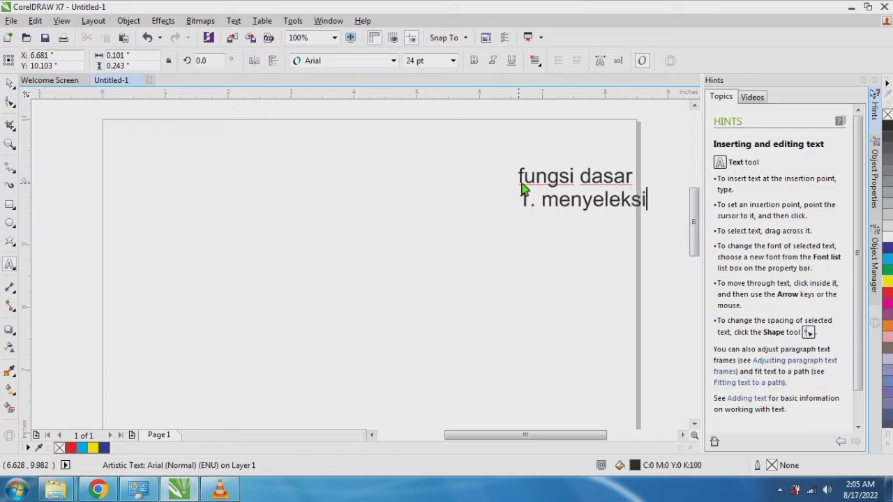
key(Return)
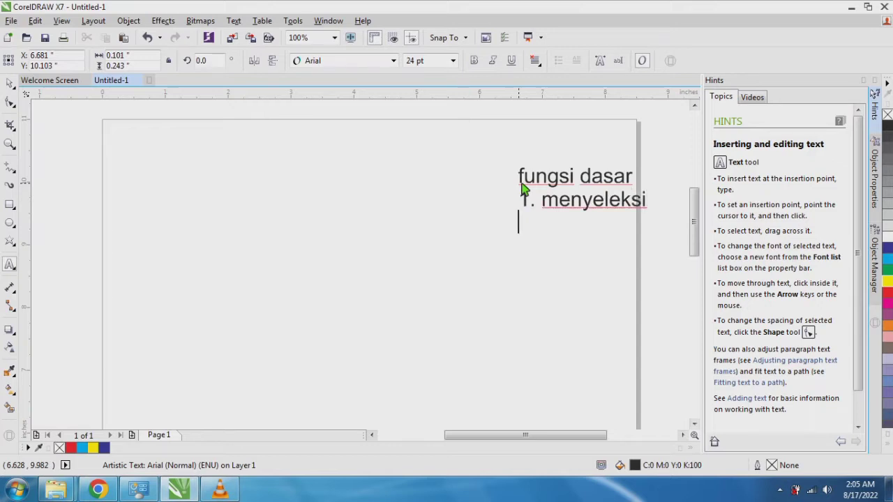
Continue the text list with the lines "2. memindahkan" and "3. mengubah bentuk", then finish editing the text
text(2. me)
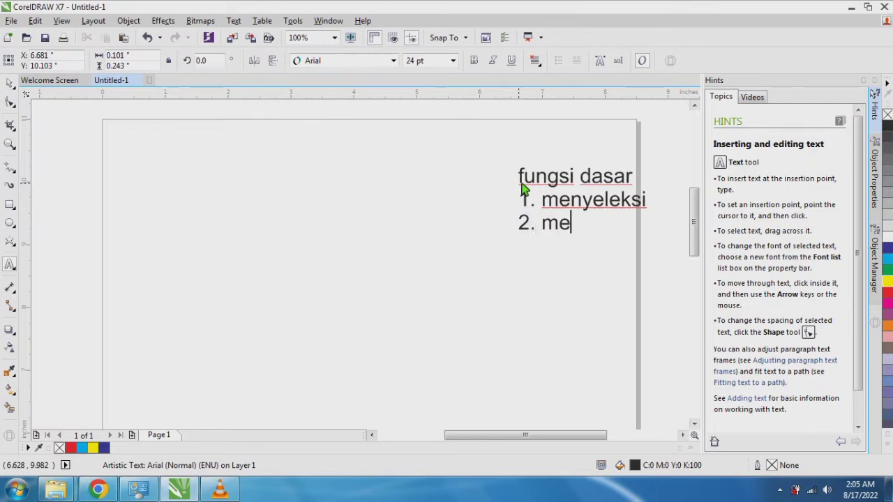
text(mindahkan)
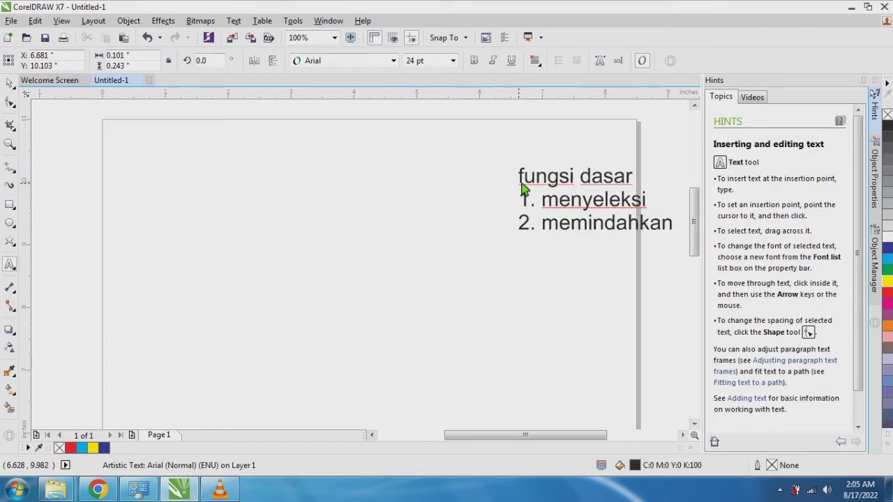
key(Return)
text(3. me)
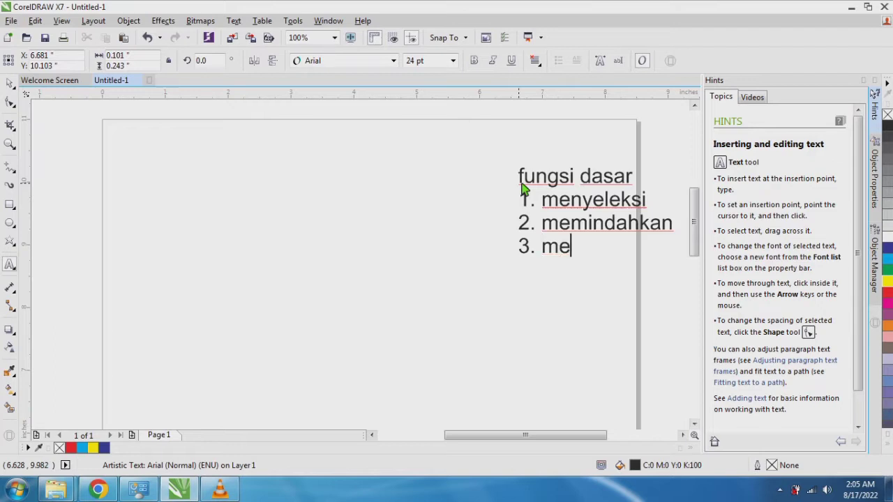
text(nguba)
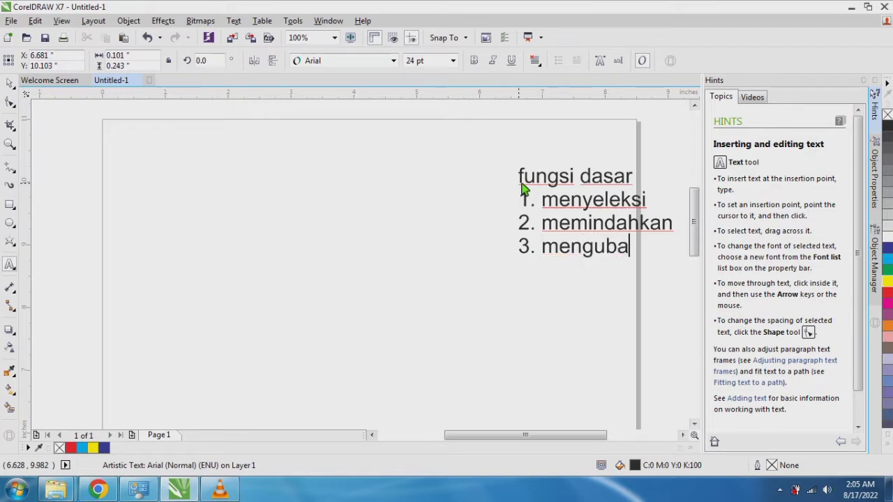
text(h ben)
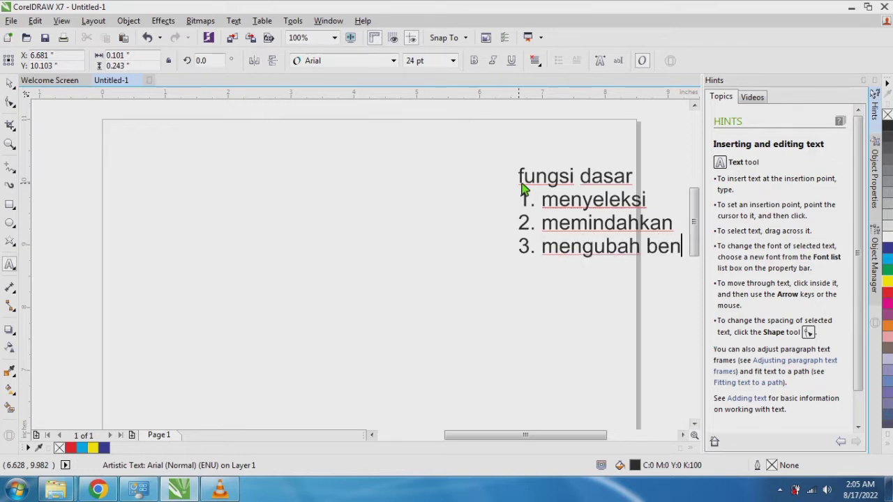
text(tuk)
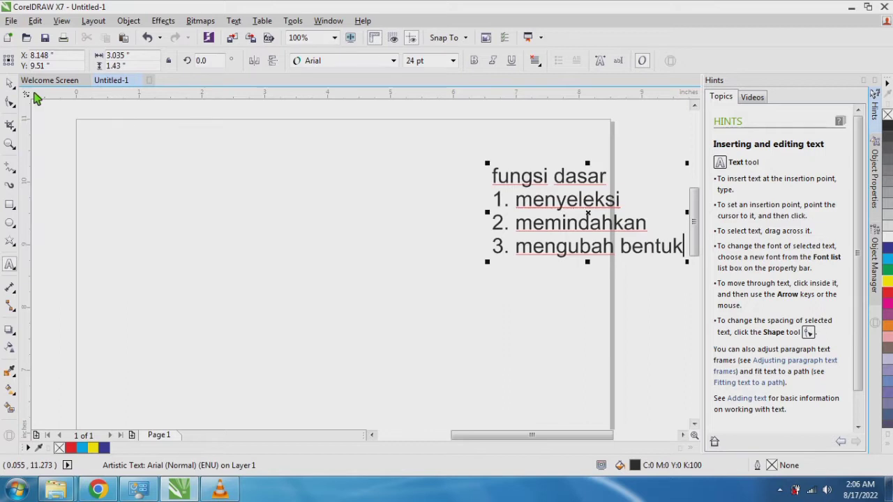
click(11, 86)
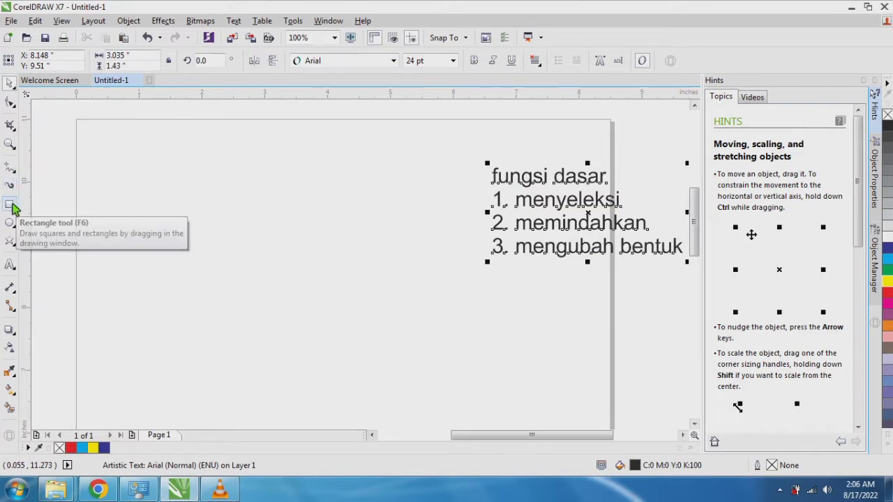
Draw a rectangle about 1.47 by 1.37 inches in the page's upper left area and an ellipse about 1.46 by 1.37 inches beside it
click(11, 205)
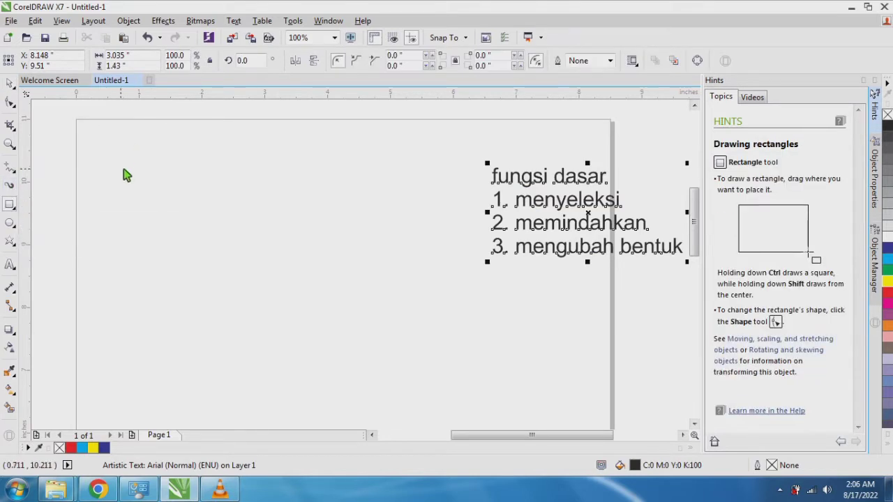
drag(122, 169, 214, 256)
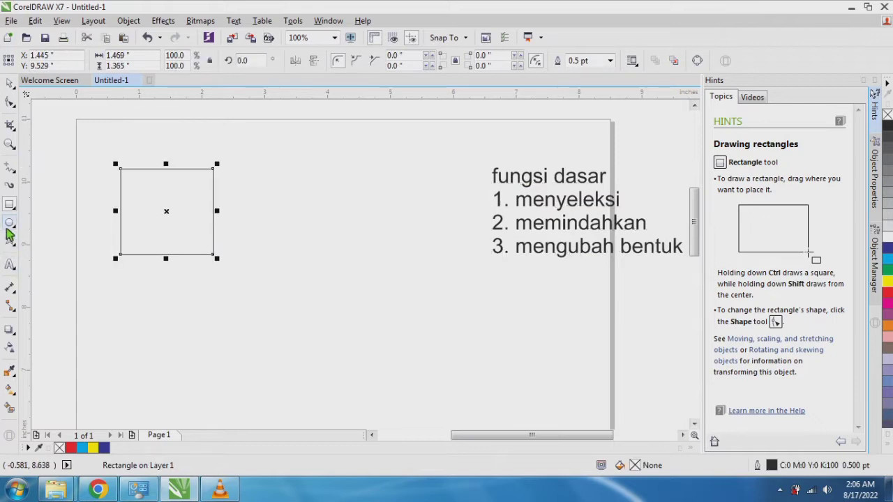
click(10, 224)
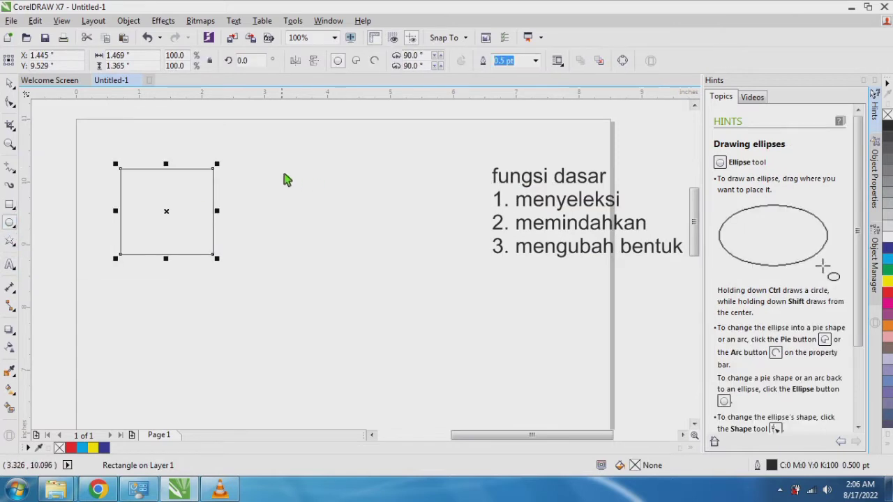
drag(282, 173, 378, 264)
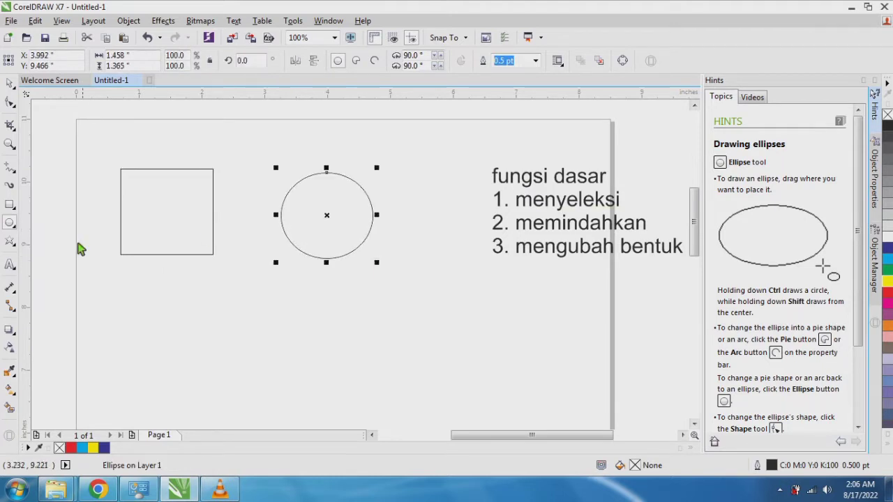
Draw a five-sided polygon about 1.68 by 1.46 inches below and between the two shapes, and fill it red
click(15, 245)
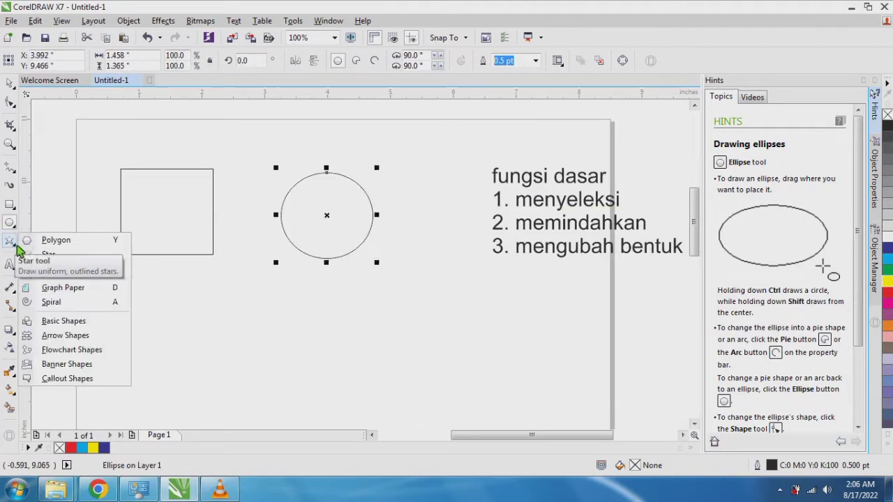
click(32, 241)
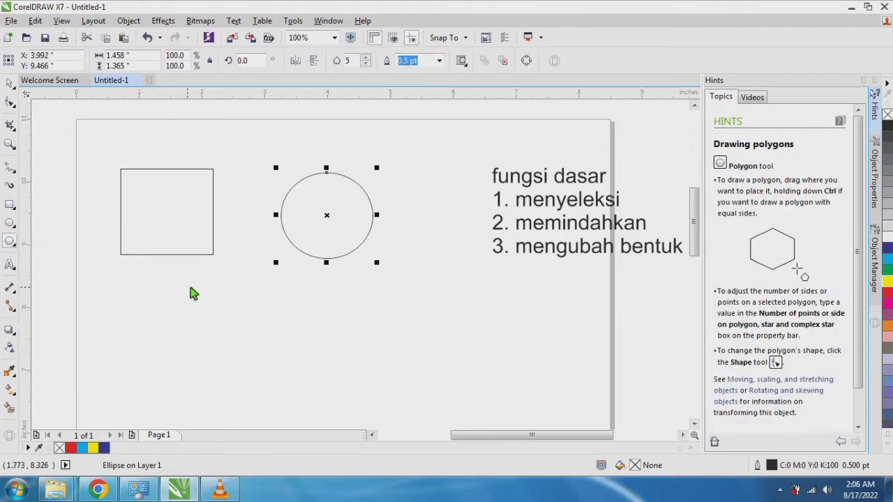
drag(188, 286, 301, 390)
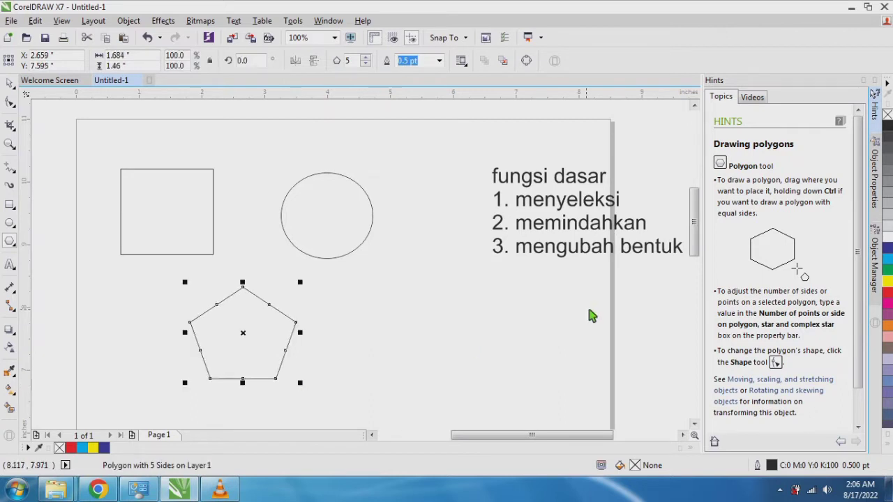
click(888, 293)
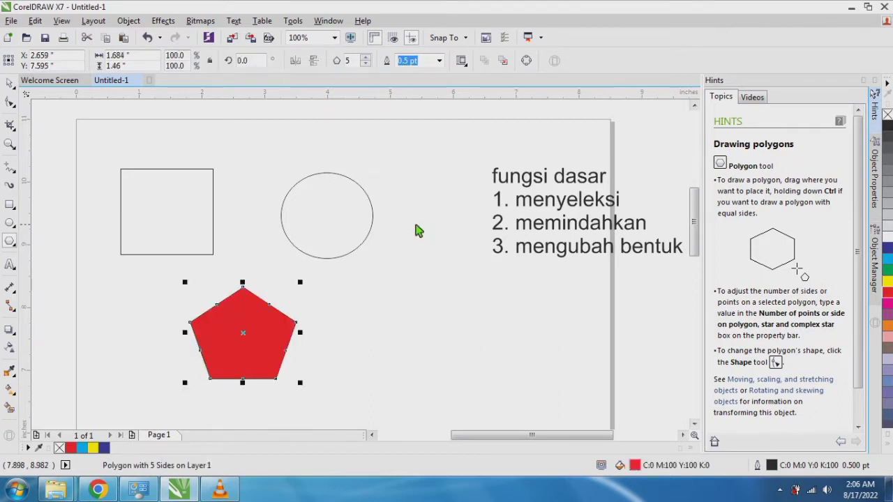
Fill the circle yellow and the rectangle cyan, leaving nothing selected
click(10, 85)
click(316, 207)
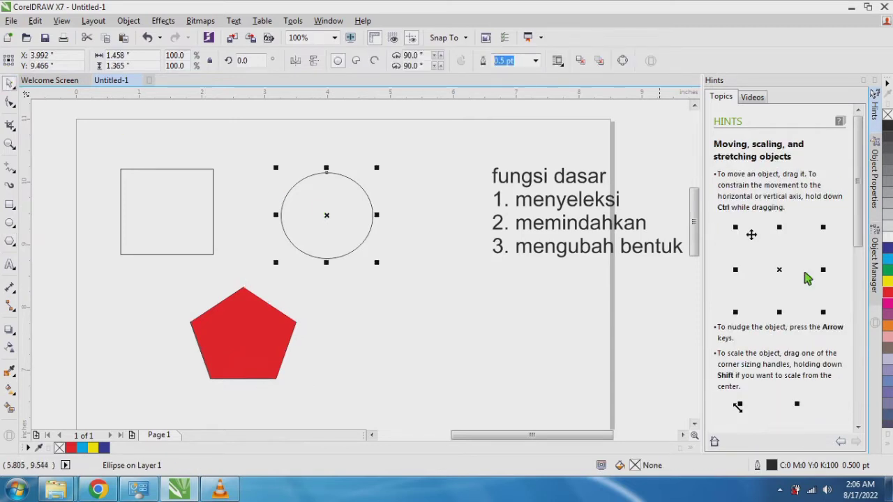
click(888, 281)
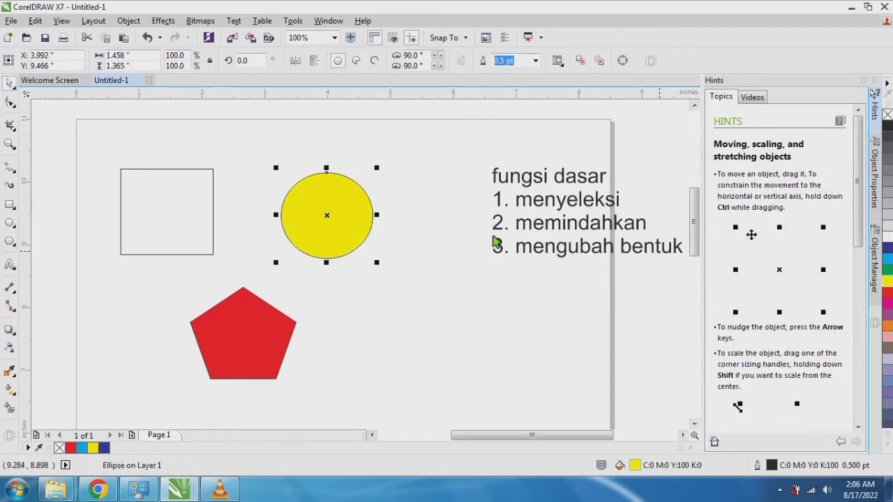
click(196, 221)
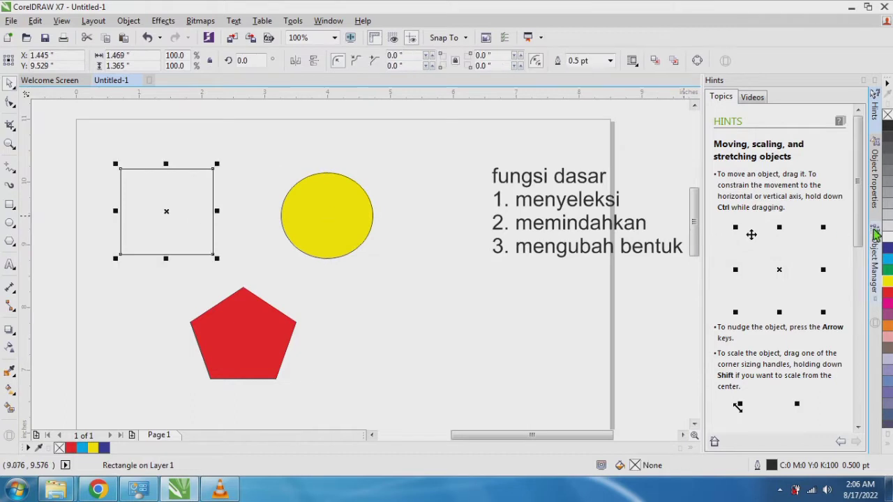
click(888, 259)
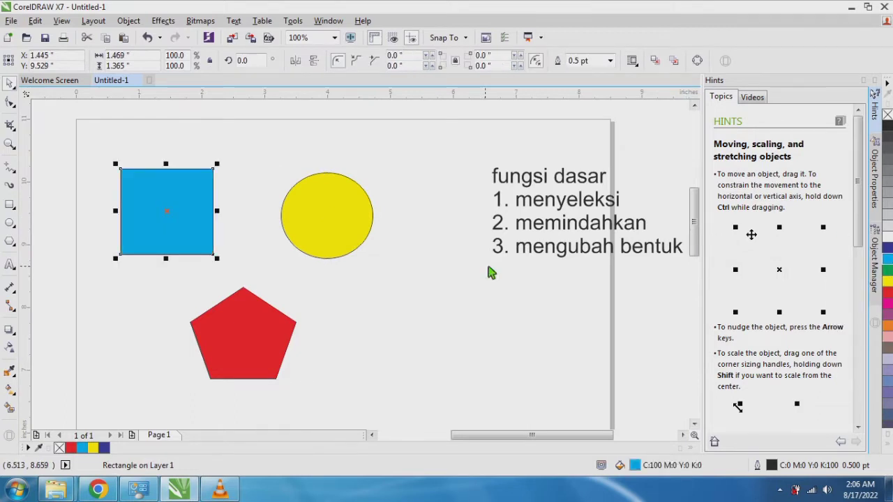
click(382, 300)
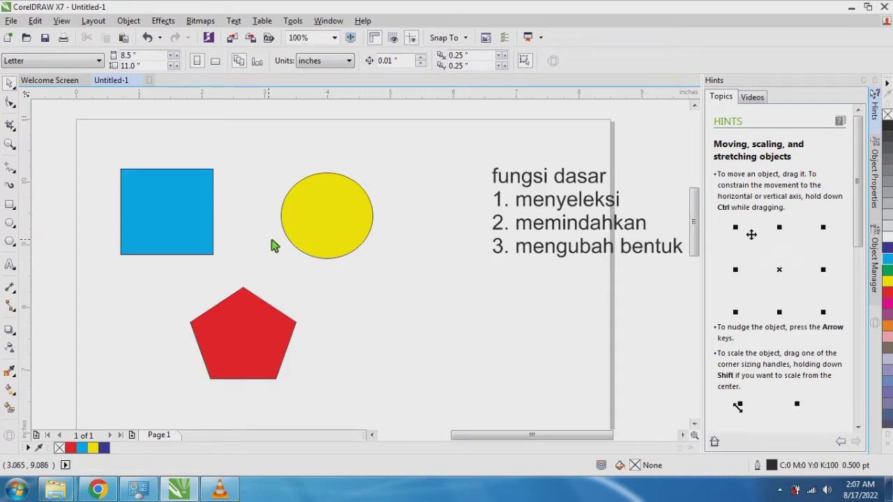
Move the yellow circle to about X 4.08, Y 9.38 inches and the blue rectangle to about X 1.71, Y 9.27 inches
click(333, 225)
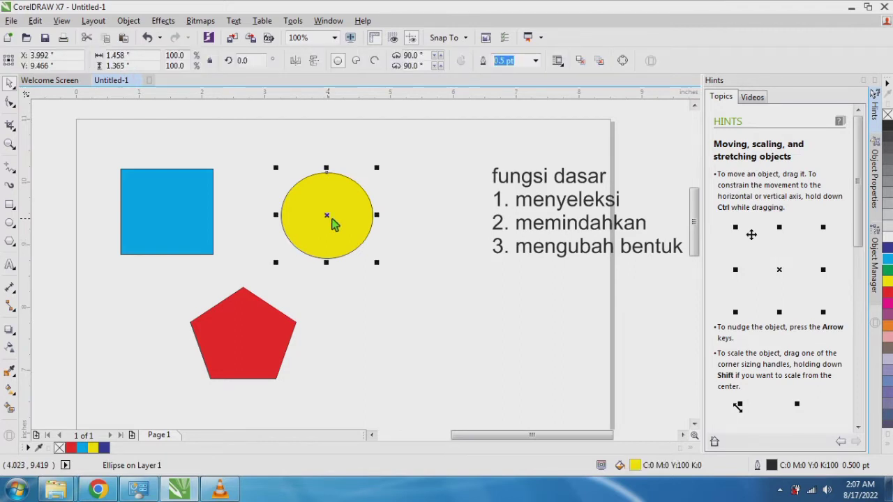
mouse_move(334, 223)
mouse_down()
mouse_move(345, 275)
mouse_move(337, 227)
mouse_up()
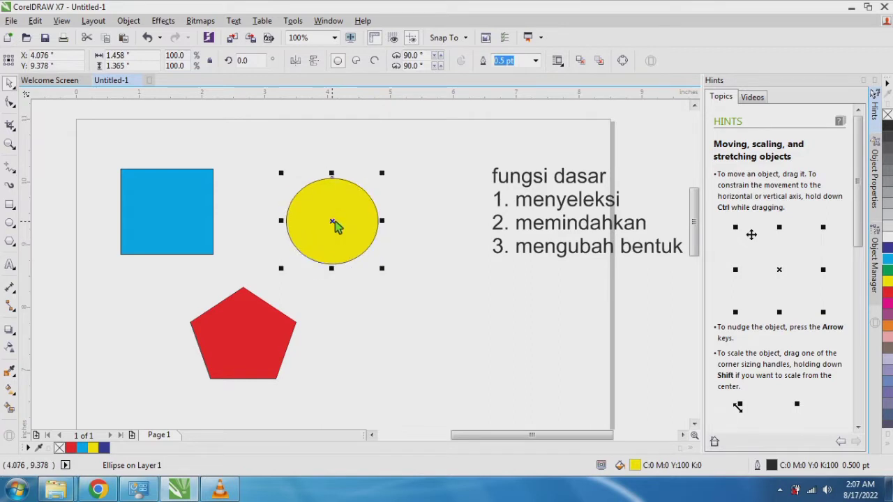
click(169, 209)
drag(169, 210, 187, 232)
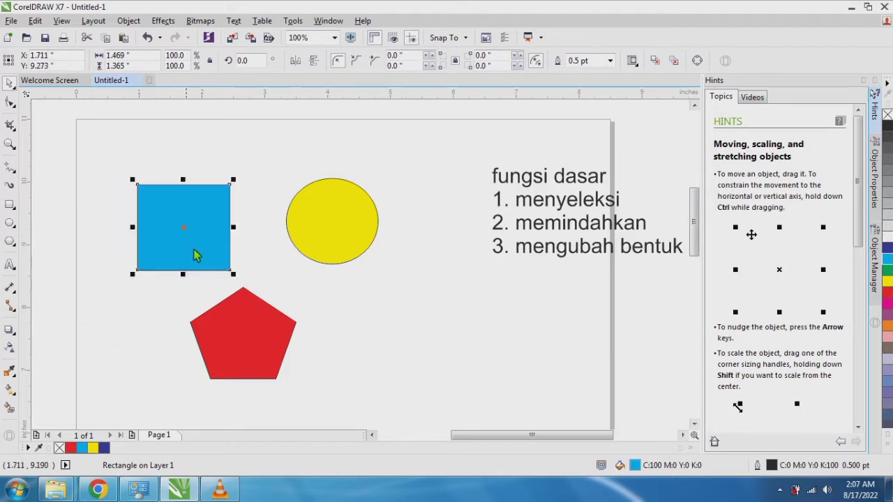
Move the red pentagon slightly right and up, to about X 3.09, Y 7.71 inches
click(259, 341)
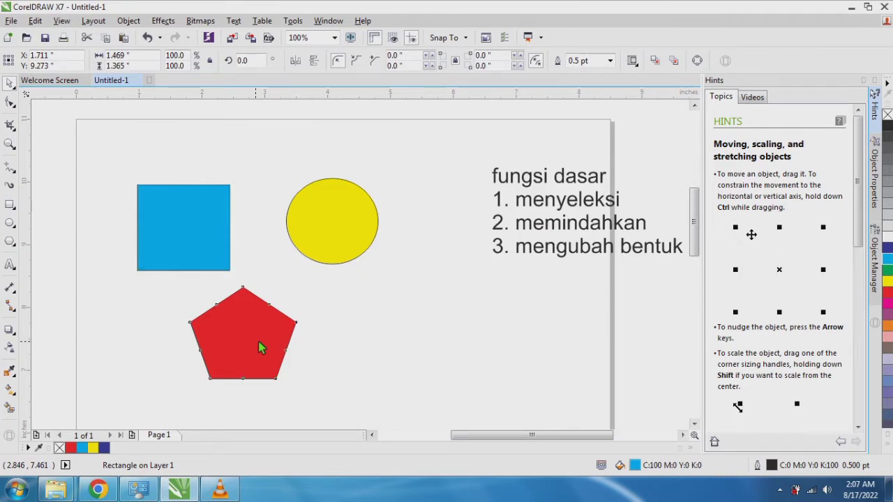
drag(258, 341, 285, 334)
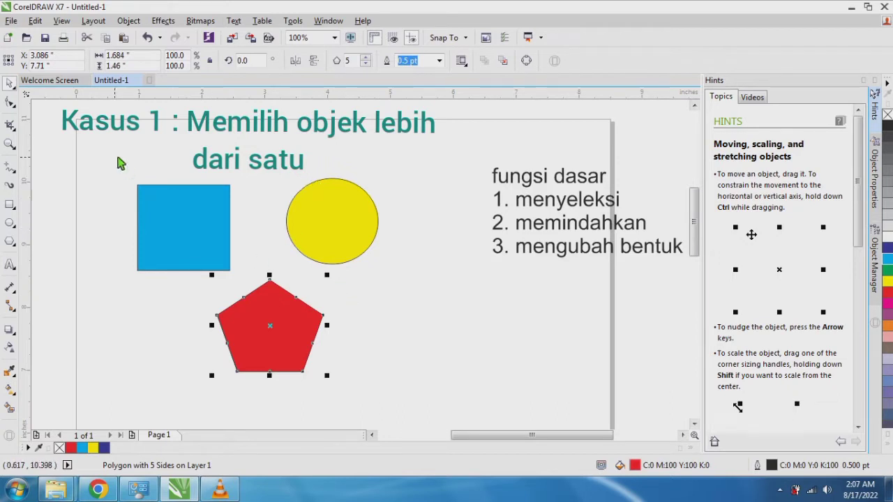
Marquee-select the blue rectangle and yellow circle, move them together to about X 3.02, Y 9.29 inches, and deselect them
drag(117, 158, 230, 208)
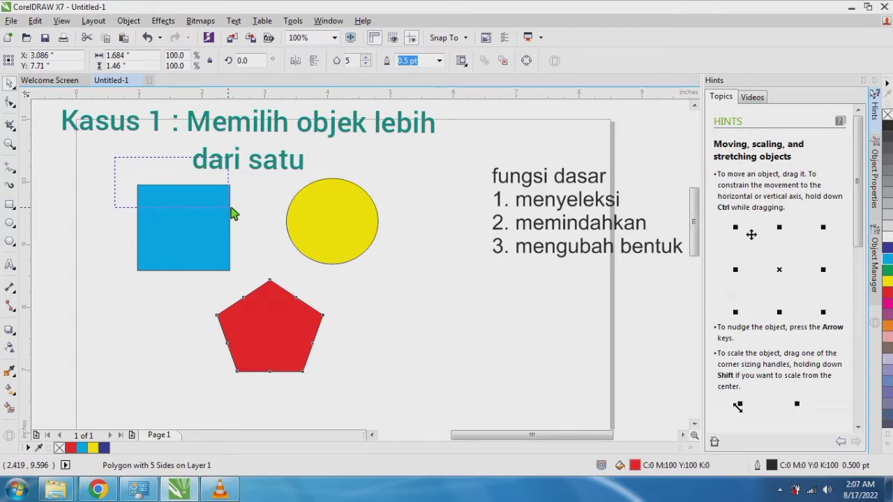
drag(232, 212, 395, 285)
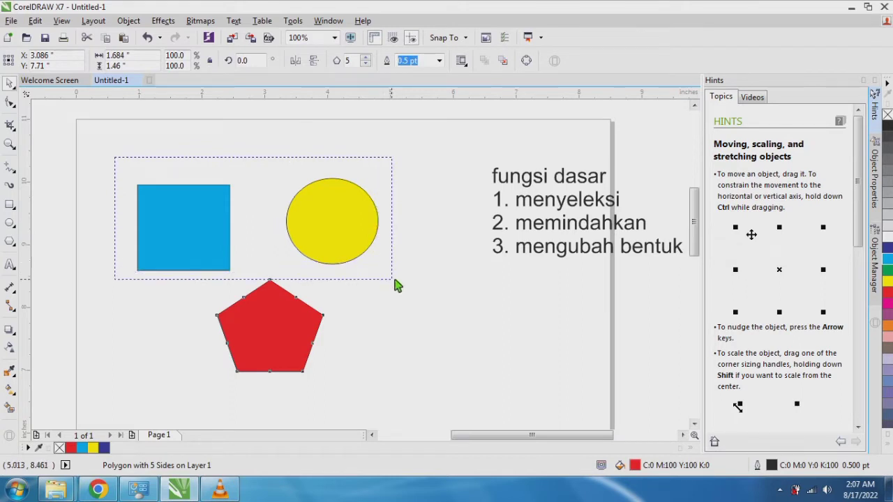
drag(395, 285, 395, 285)
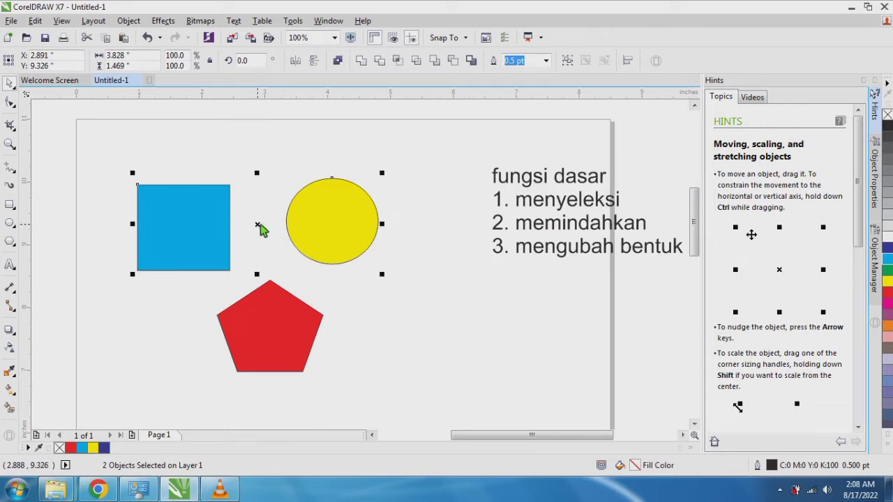
mouse_move(260, 225)
mouse_down()
mouse_move(255, 163)
mouse_move(267, 227)
mouse_up()
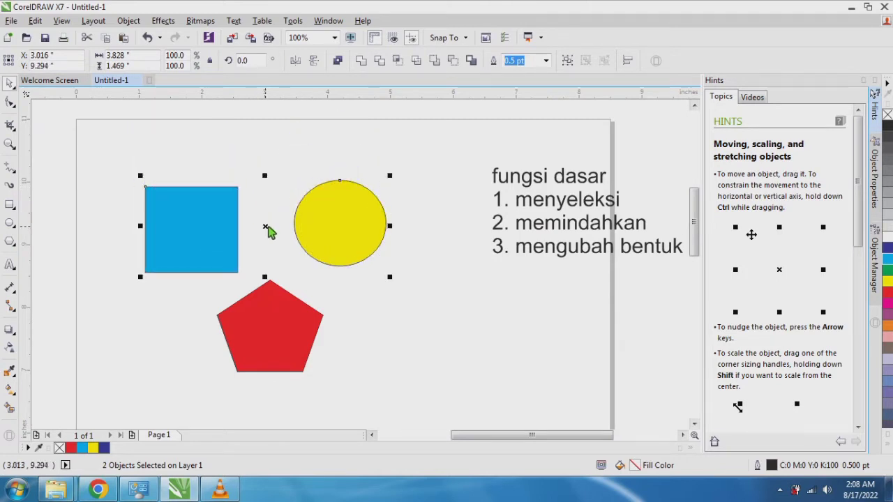
click(151, 388)
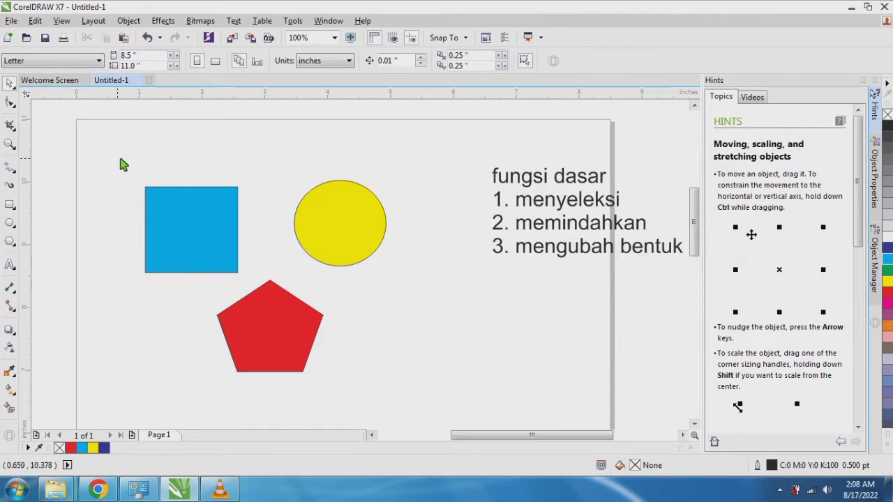
Marquee-select all three shapes, move them together to about X 2.95, Y 8.73 inches, and clear the selection
drag(119, 159, 430, 398)
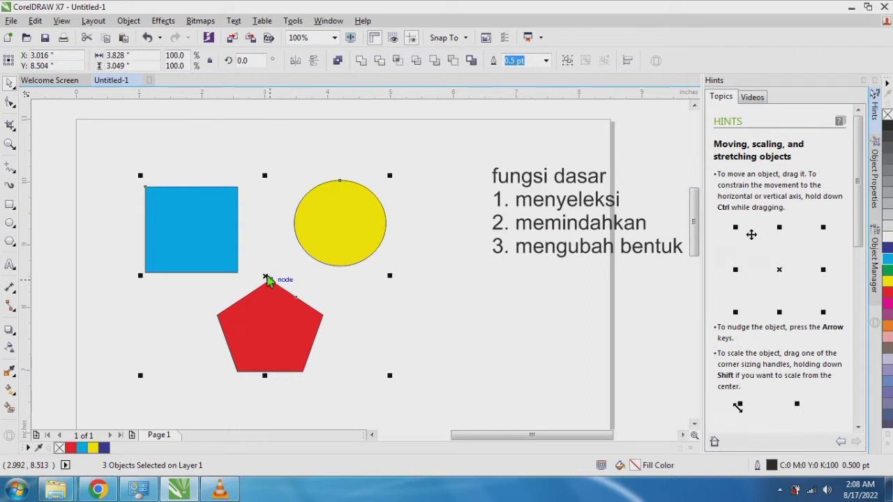
mouse_move(267, 277)
mouse_down()
mouse_move(321, 309)
mouse_move(325, 254)
mouse_move(406, 300)
mouse_move(264, 265)
mouse_up()
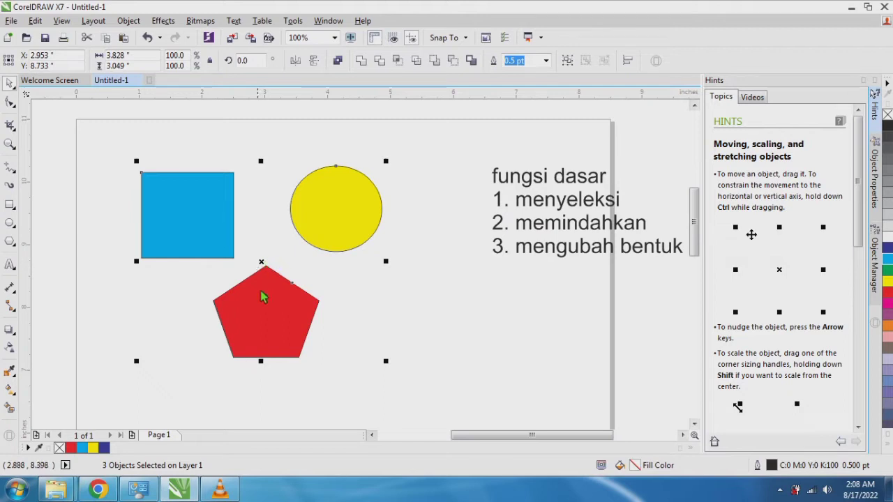
click(262, 293)
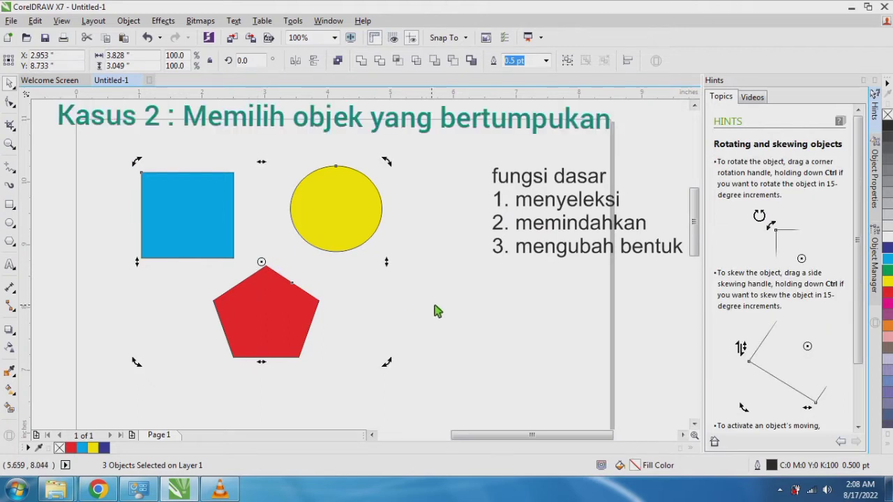
click(435, 312)
Move the red pentagon over the circle's lower part and the blue rectangle behind both, to about X 3.20, Y 9.37 inches
click(276, 313)
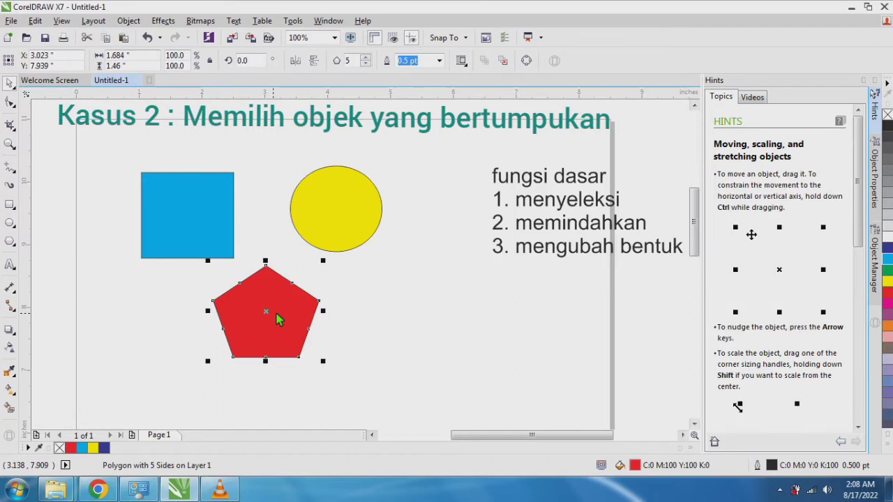
drag(276, 314, 319, 258)
click(205, 240)
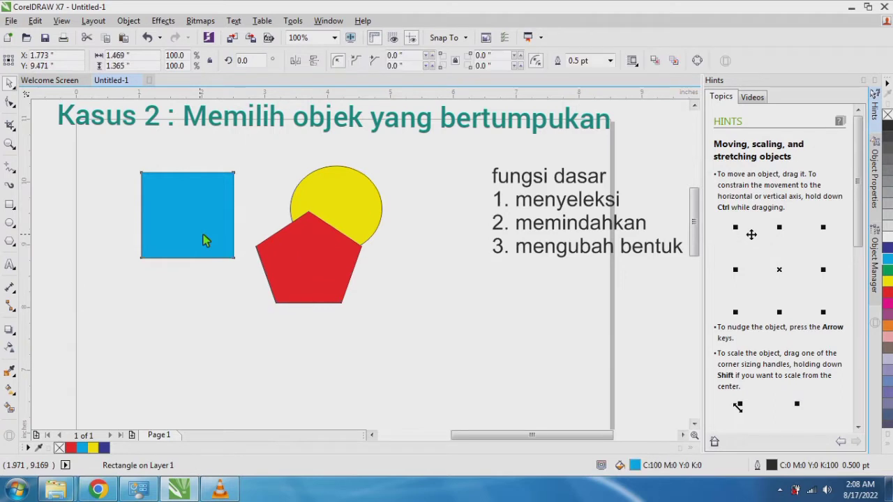
drag(205, 241, 294, 247)
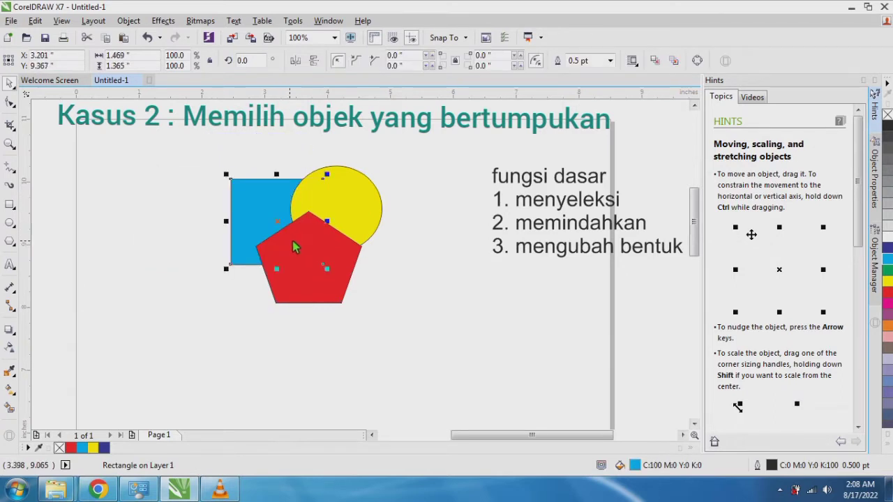
click(280, 334)
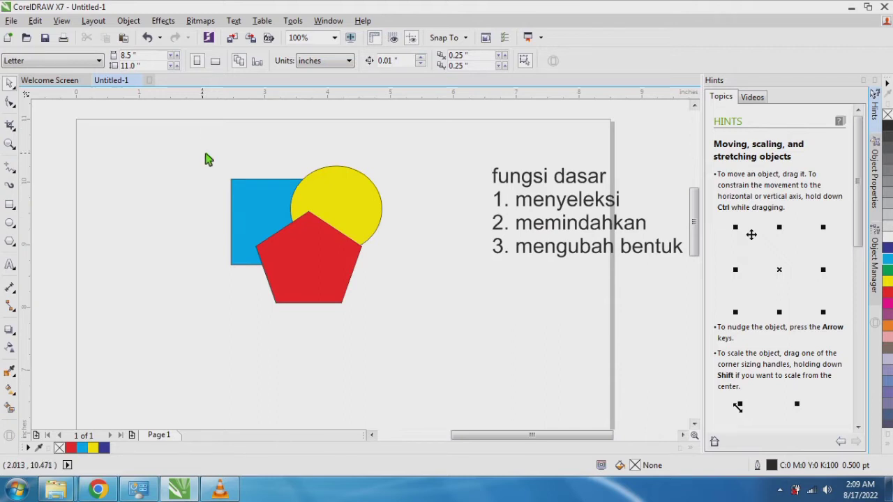
Marquee-select only the overlapping rectangle and circle, move them together to about X 3.80, Y 9.59 inches, and deselect them
drag(203, 152, 429, 285)
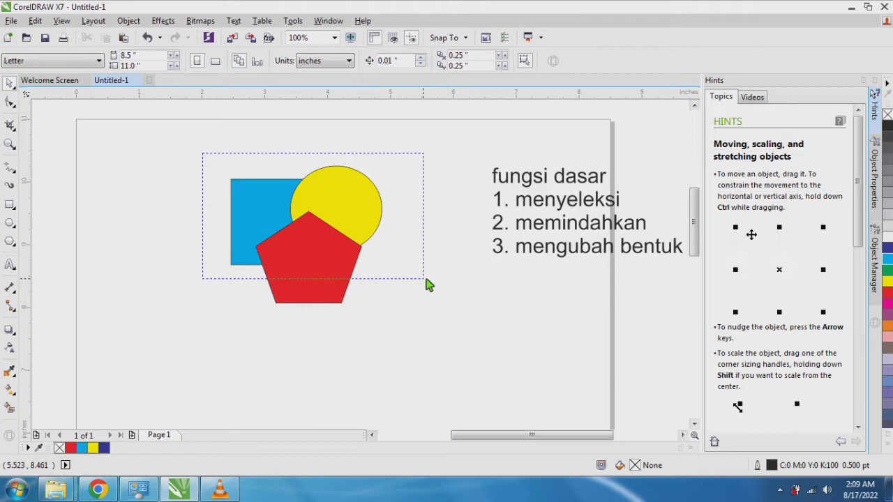
drag(428, 285, 426, 284)
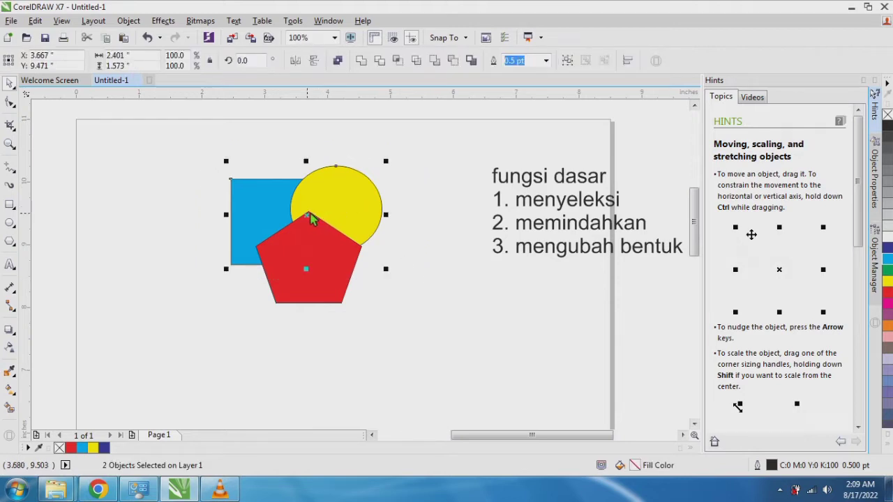
mouse_move(311, 219)
mouse_down()
mouse_move(195, 156)
mouse_move(295, 213)
mouse_move(318, 212)
mouse_up()
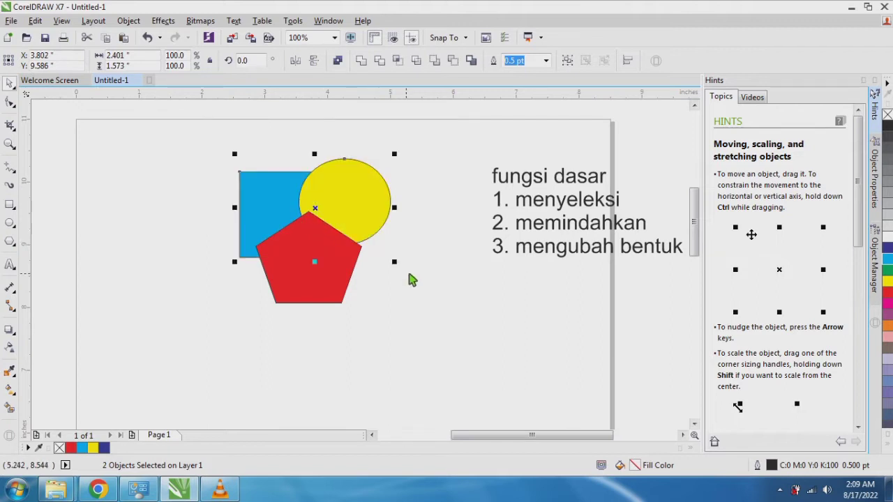
click(416, 308)
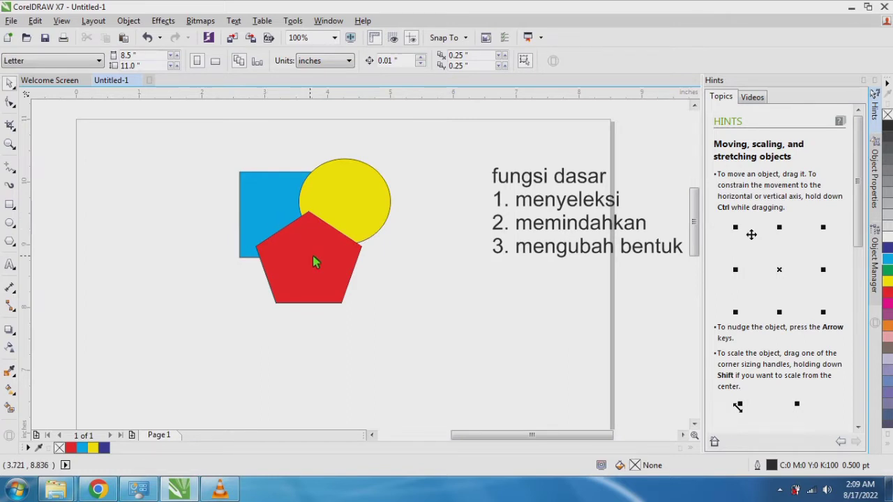
Marquee-select only the rectangle and pentagon, move them away from the circle to about X 2.17, Y 8.29 inches, and deselect
drag(220, 147, 373, 337)
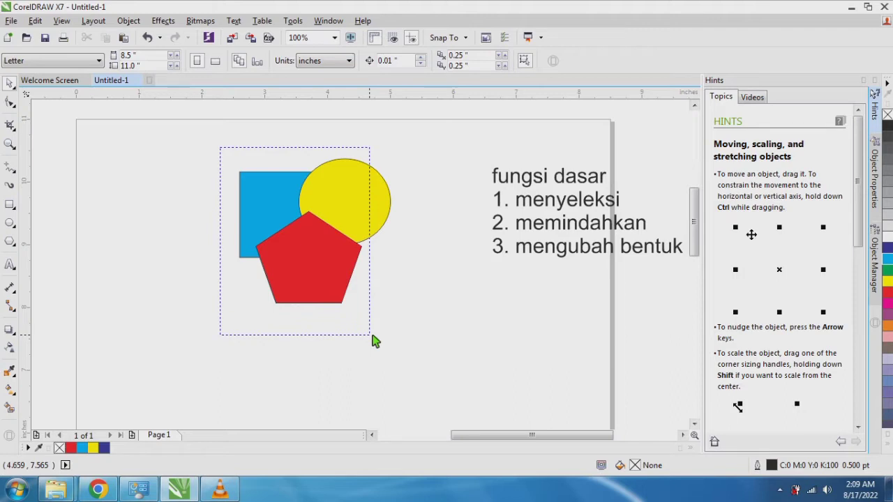
drag(372, 337, 374, 339)
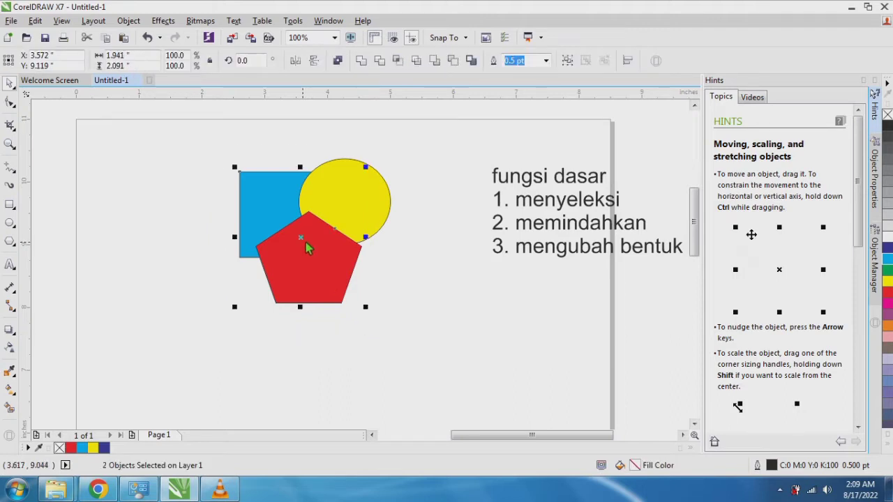
drag(305, 242, 219, 300)
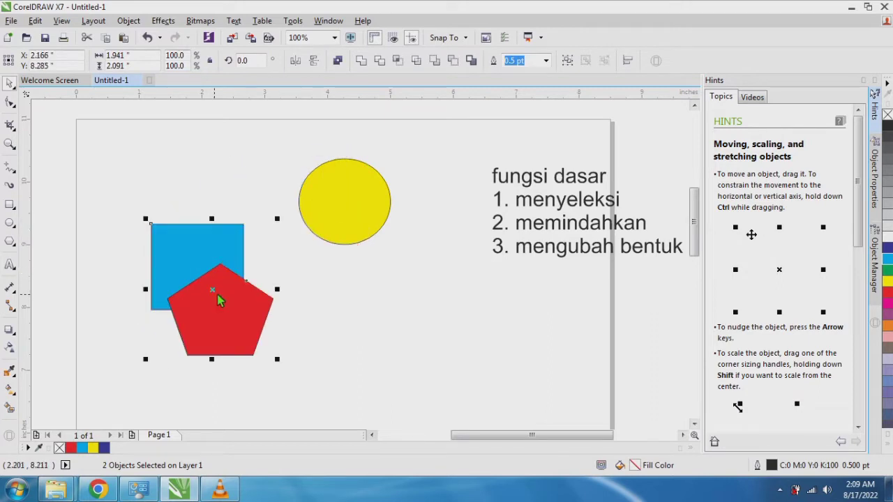
click(337, 318)
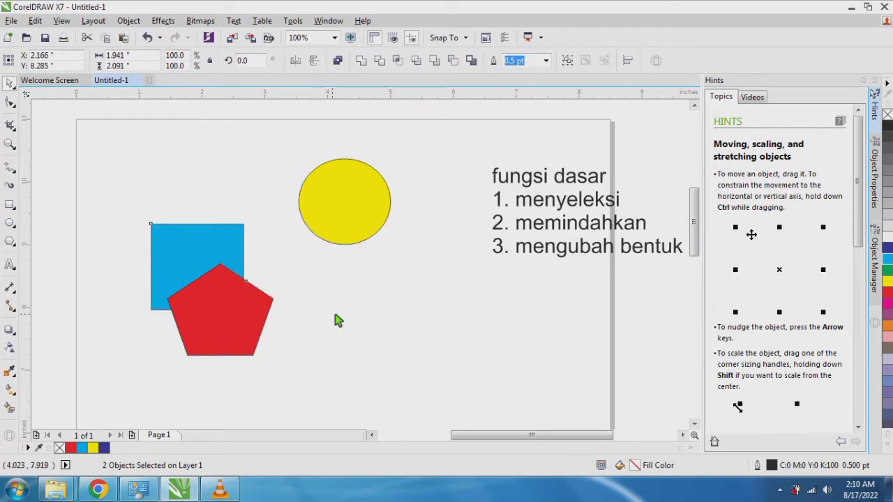
Separate the blue rectangle to about X 1.43, Y 9.77 inches and the red pentagon to about X 2.88, Y 8.35 inches
click(214, 257)
drag(214, 257, 181, 187)
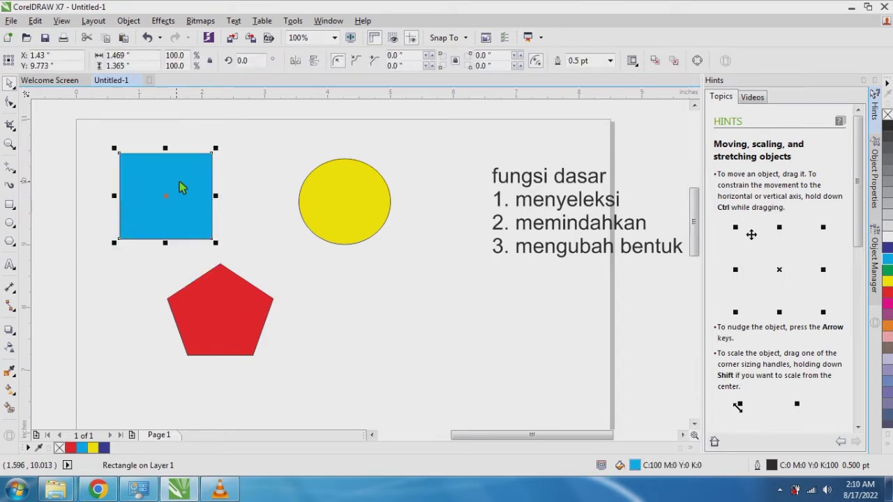
drag(227, 314, 265, 290)
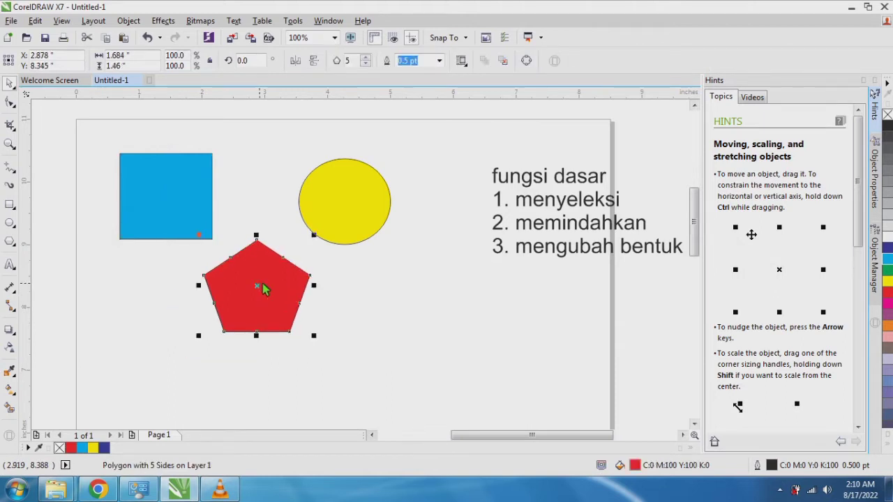
click(388, 333)
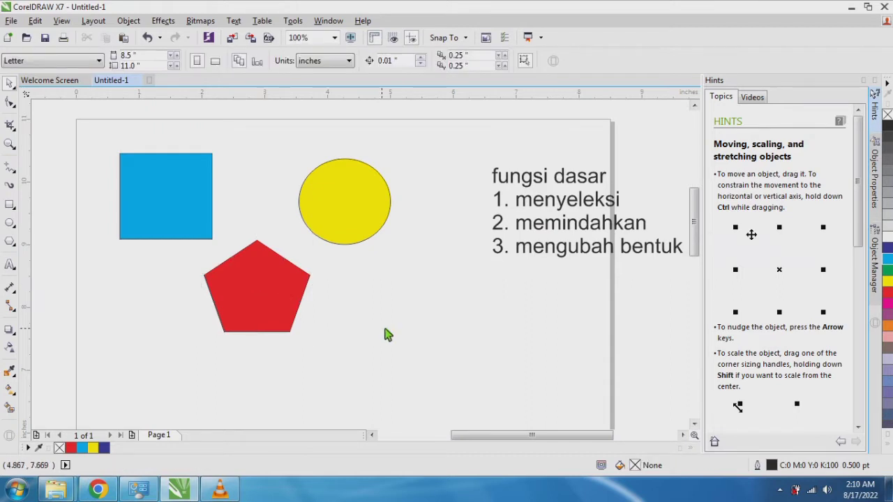
Move the yellow circle to about X 5.53, Y 9.37 inches and the red pentagon down to about X 2.99, Y 6.73 inches
click(351, 223)
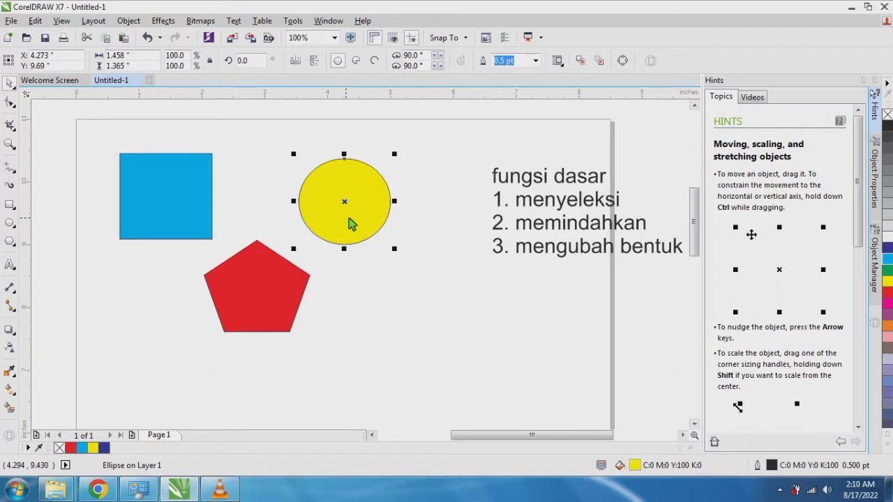
drag(351, 223, 429, 245)
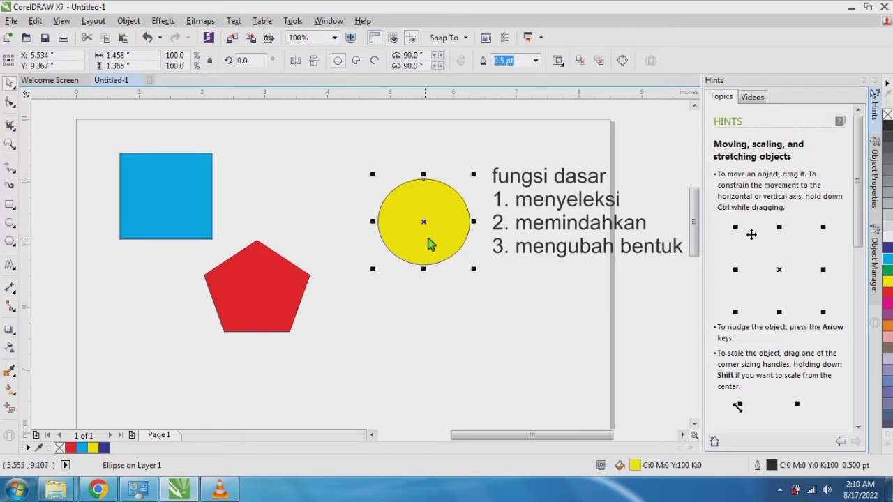
click(266, 305)
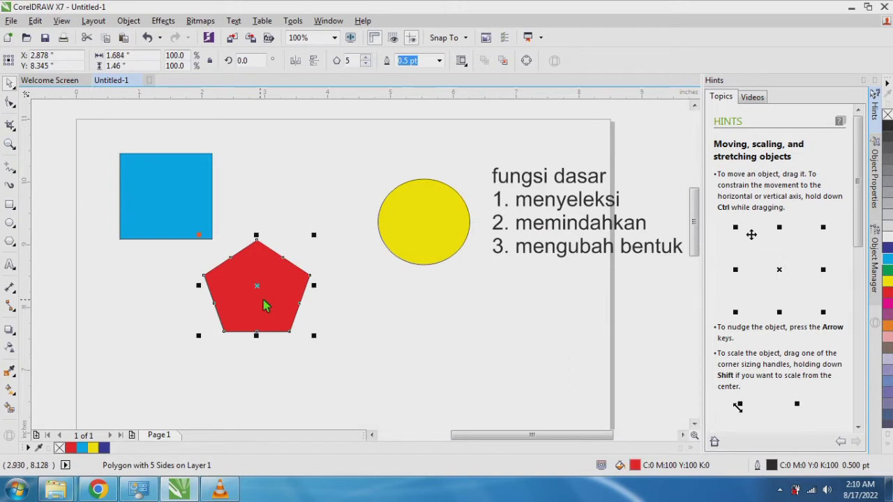
drag(264, 305, 272, 407)
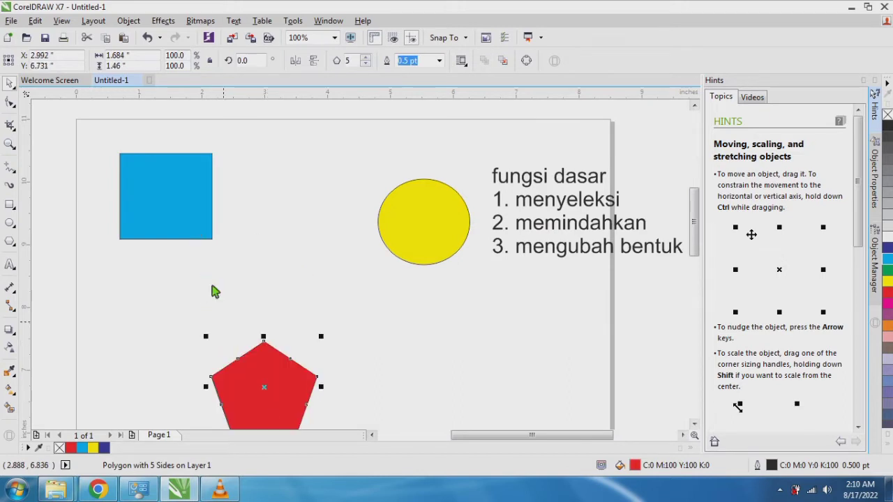
Move the blue rectangle to about X 2.01, Y 8.82 inches and the red pentagon to about X 4.03, Y 7.84 inches
click(193, 234)
drag(193, 234, 230, 295)
drag(261, 363, 327, 292)
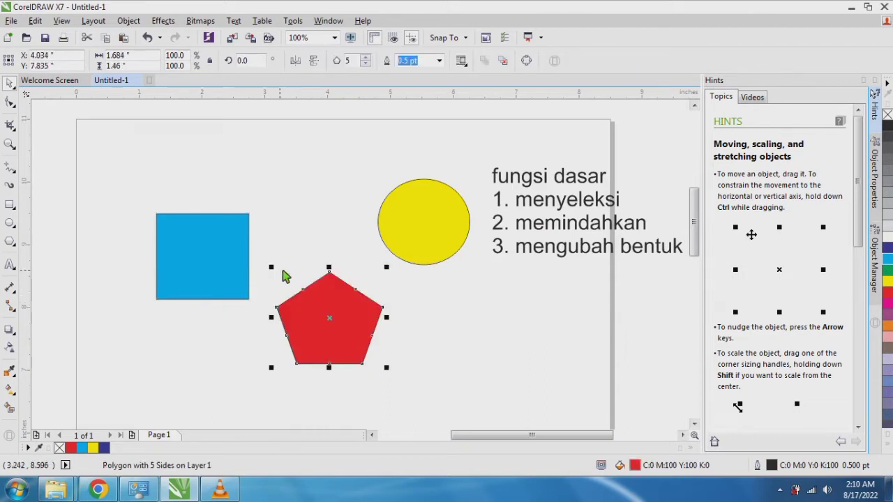
Rotate the blue rectangle clockwise about its centre into a tilted diamond orientation
click(205, 255)
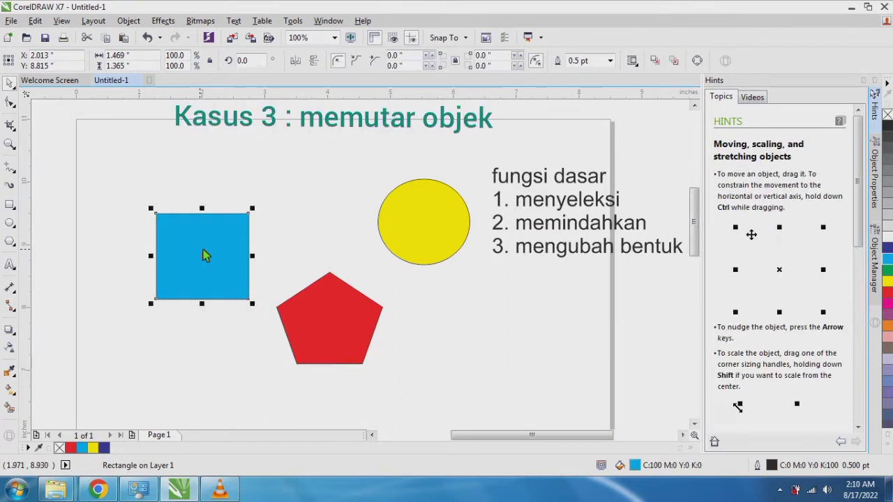
click(204, 255)
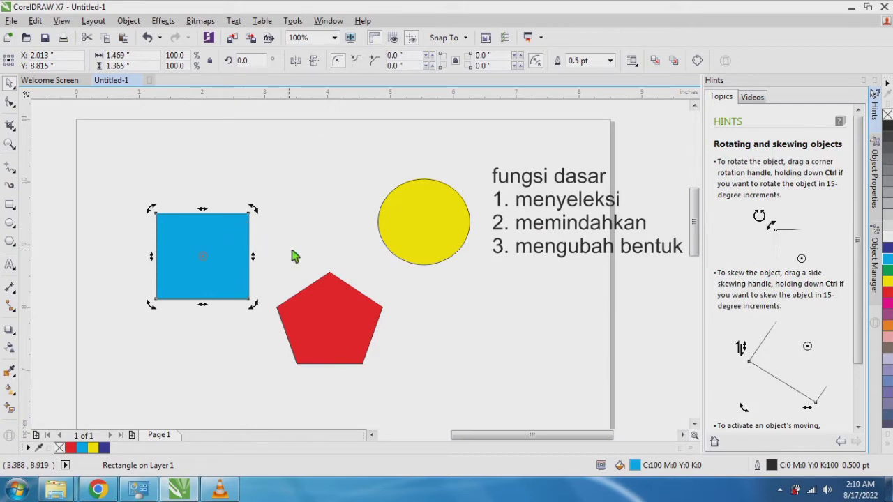
click(293, 256)
click(219, 255)
click(220, 255)
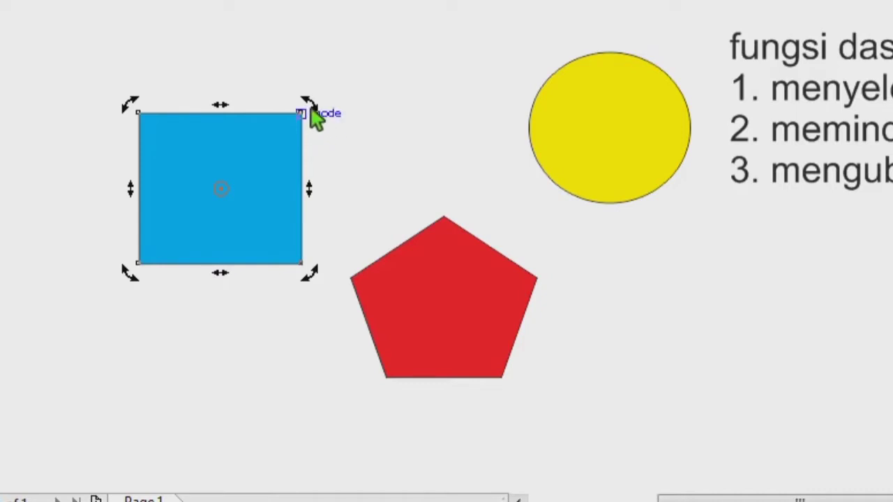
mouse_move(311, 108)
mouse_down()
mouse_move(341, 174)
mouse_move(341, 221)
mouse_move(346, 208)
mouse_up()
drag(345, 206, 345, 206)
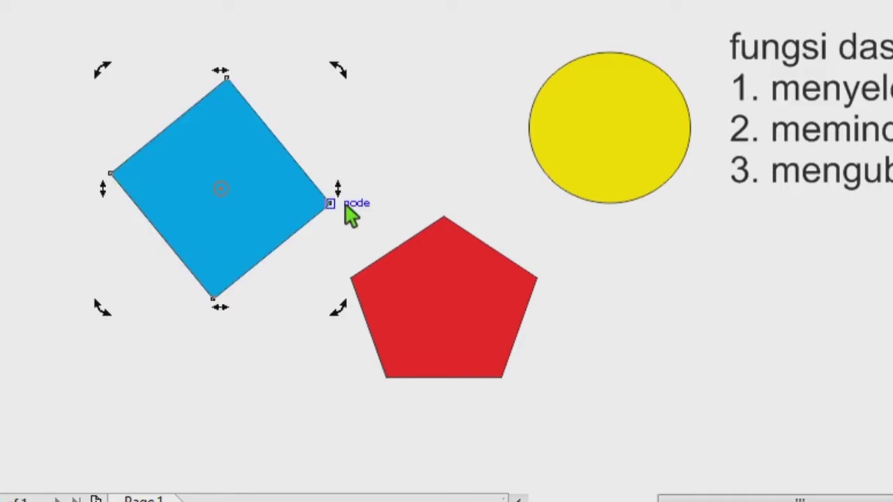
Rotate the red pentagon about its centre until one corner points down and its upper edge is nearly horizontal
click(465, 347)
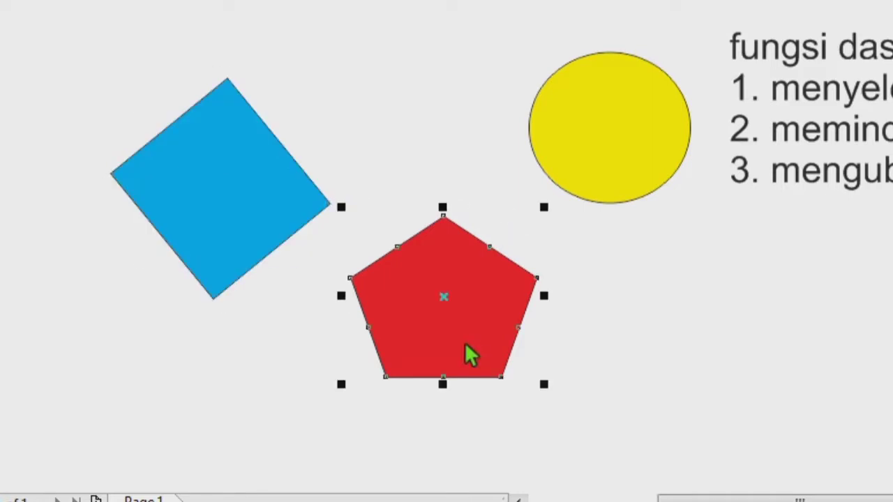
click(465, 344)
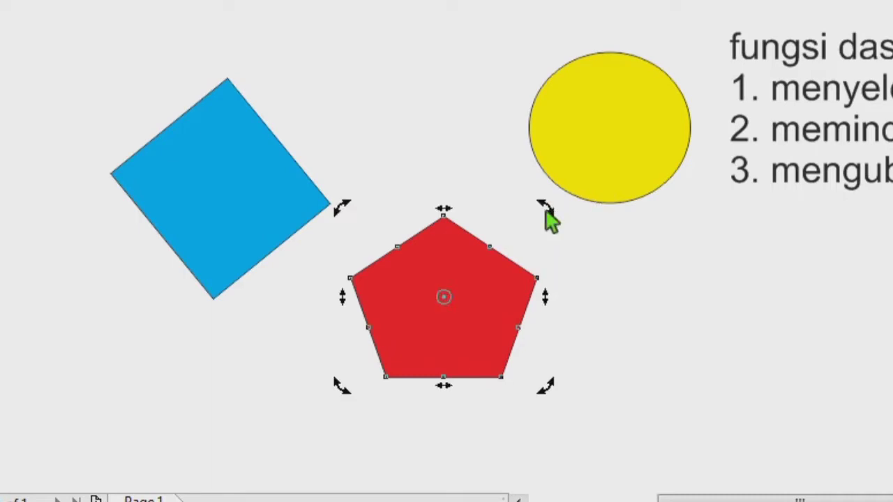
drag(544, 213, 568, 278)
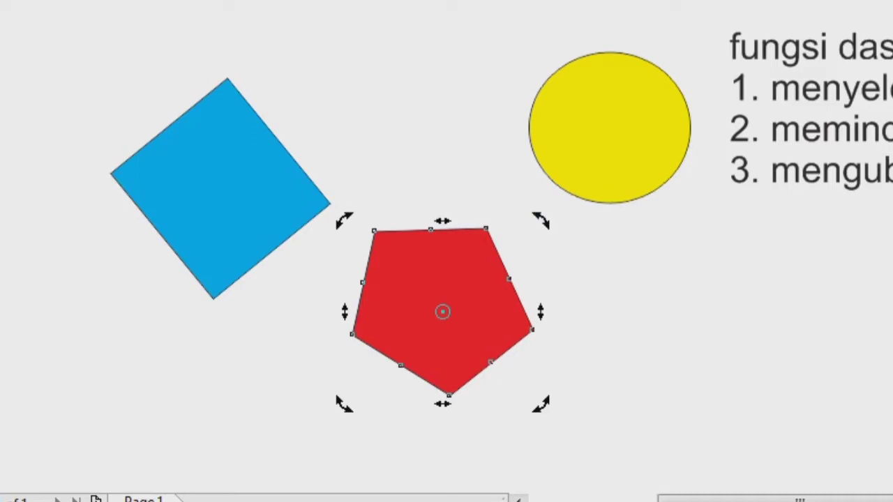
Undo the rotations of the red pentagon and the blue rectangle and clear the selection
click(148, 38)
click(148, 38)
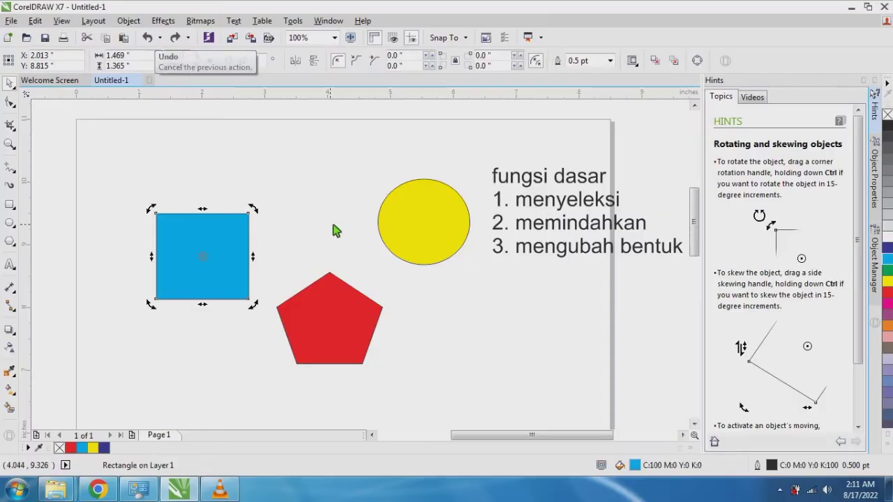
click(449, 330)
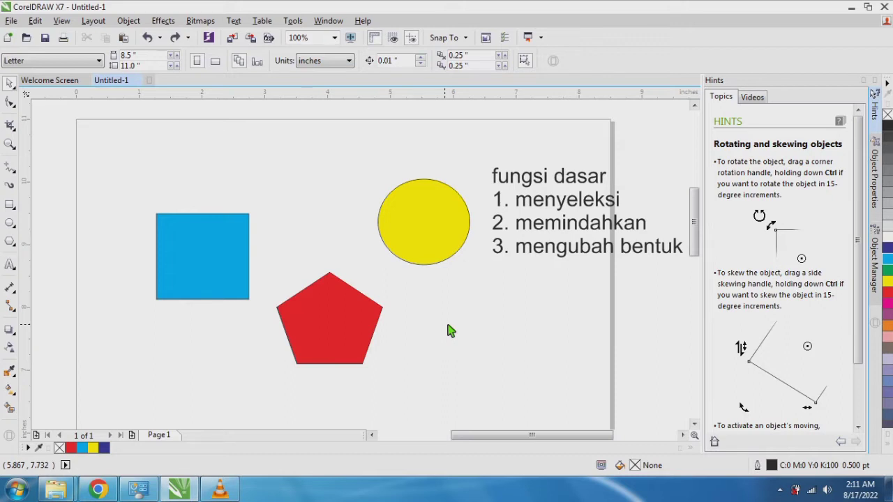
Scale the blue rectangle down proportionally from its upper-right corner to about 1.37 by 1.28 inches
click(211, 260)
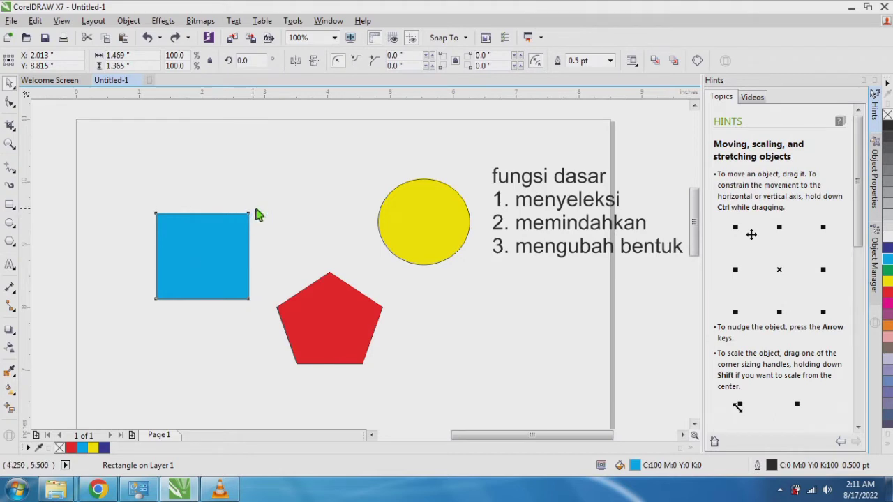
mouse_move(256, 213)
mouse_down()
mouse_move(315, 134)
mouse_move(314, 154)
mouse_move(259, 230)
mouse_move(272, 214)
mouse_up()
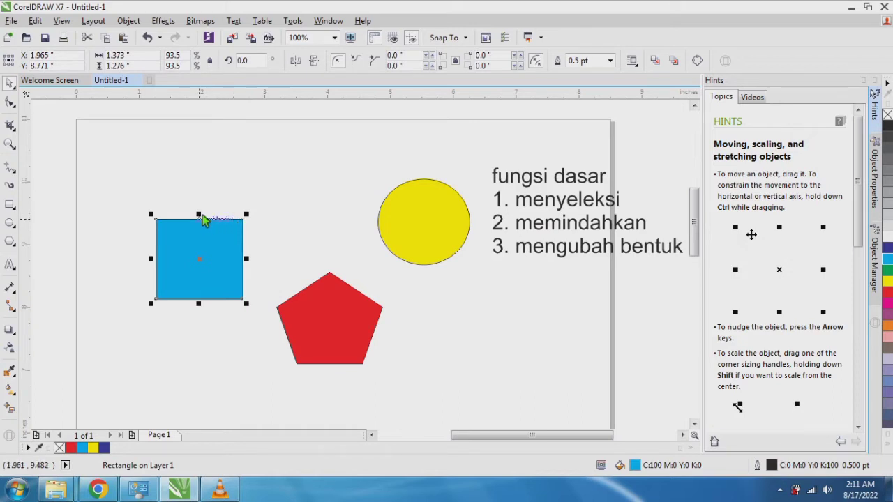
Try stretching the blue rectangle upward to about 2.20 inches tall, undo the stretch and release the selection
drag(203, 219, 199, 159)
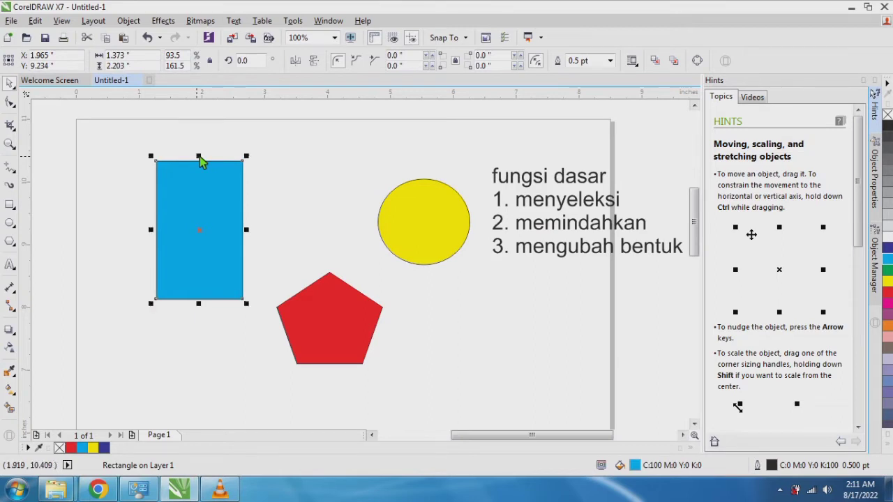
click(147, 38)
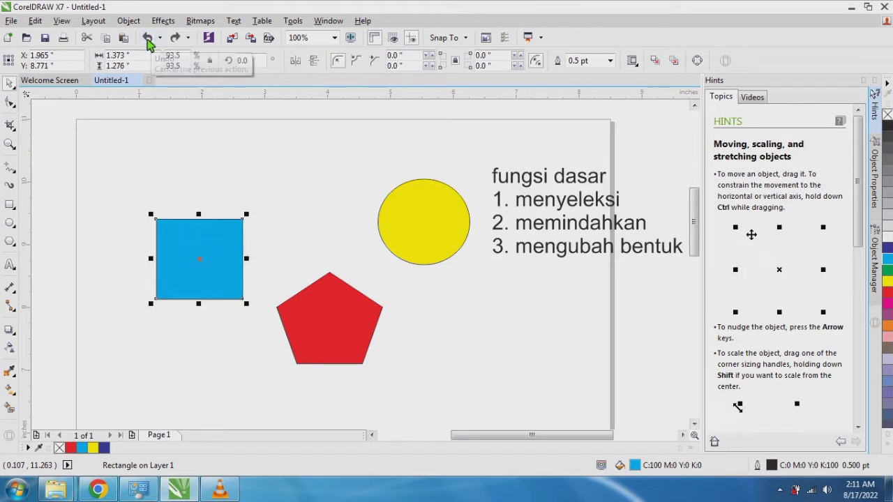
click(304, 244)
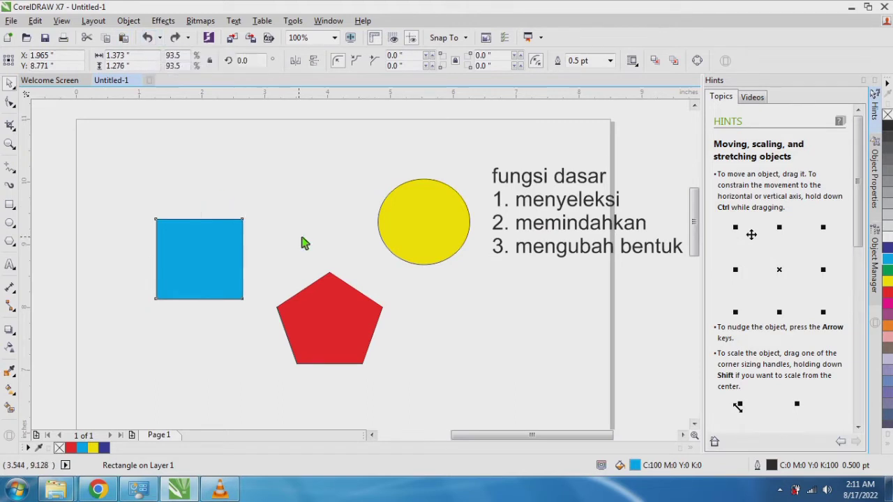
Stretch the blue rectangle symmetrically about its centre to about 2.26 inches wide
click(224, 261)
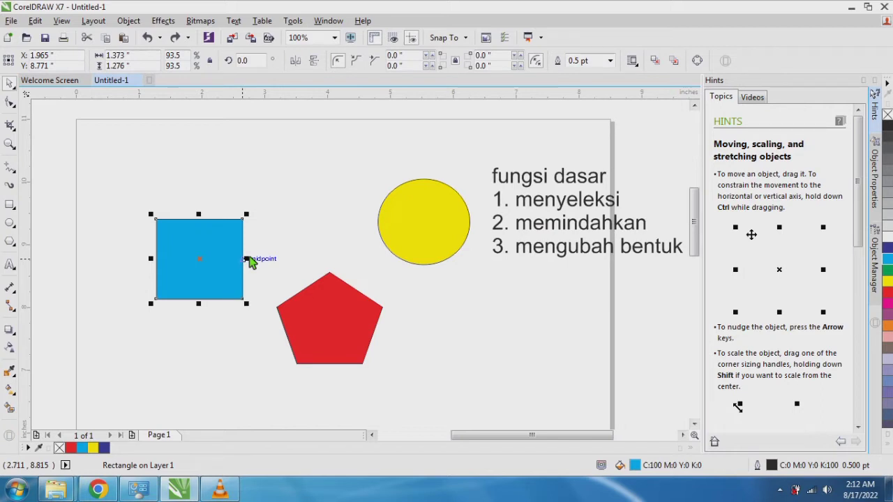
drag(250, 257, 249, 257)
drag(249, 257, 249, 257)
drag(249, 259, 279, 263)
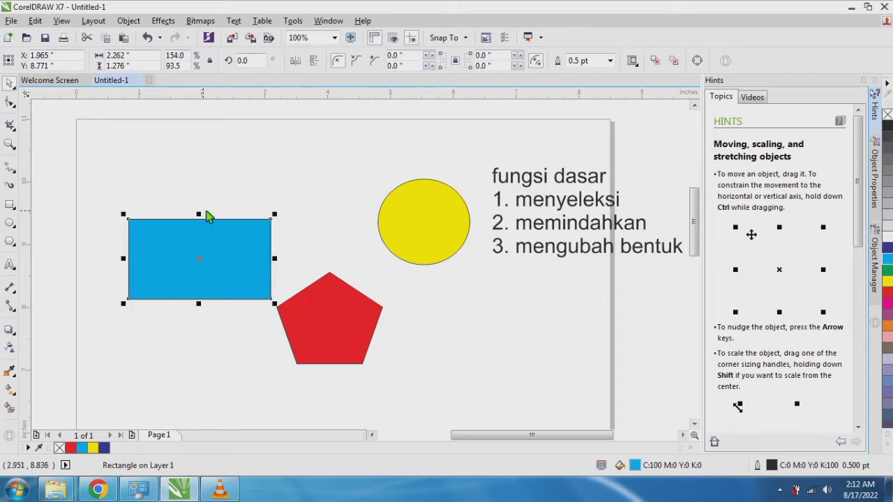
Stretch the blue rectangle's height about its centre to about 1.78 inches and scale it proportionally down to about 1.44 by 1.13 inches
mouse_move(202, 212)
mouse_down()
mouse_move(201, 196)
mouse_move(196, 236)
mouse_move(208, 202)
mouse_up()
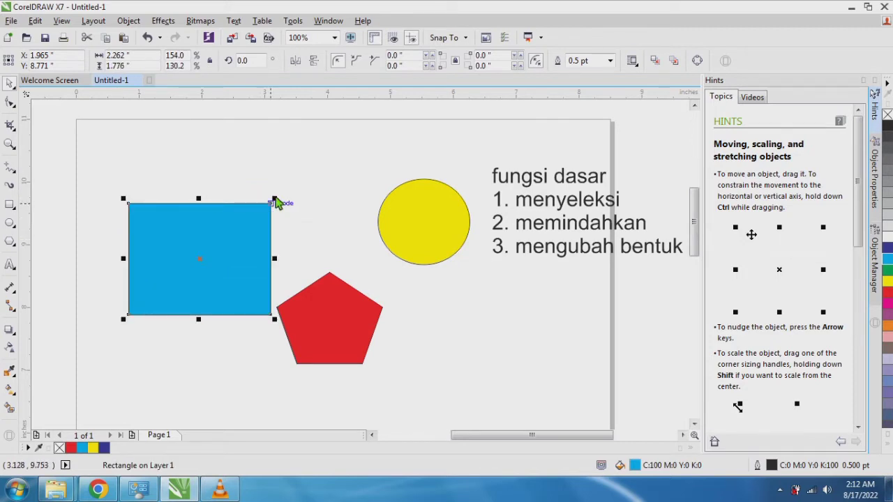
drag(274, 201, 256, 218)
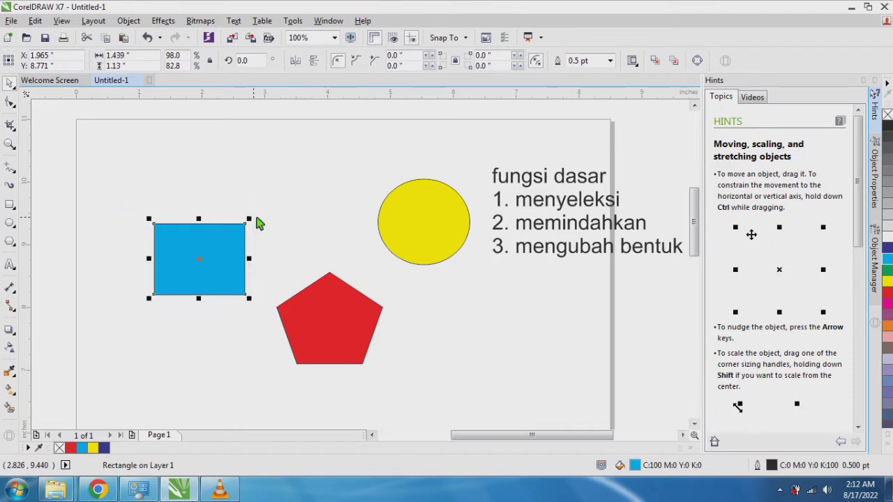
Scale the yellow circle proportionally to about 1.45 by 1.36 inches, 99.3 percent, from its upper-right corner
click(442, 250)
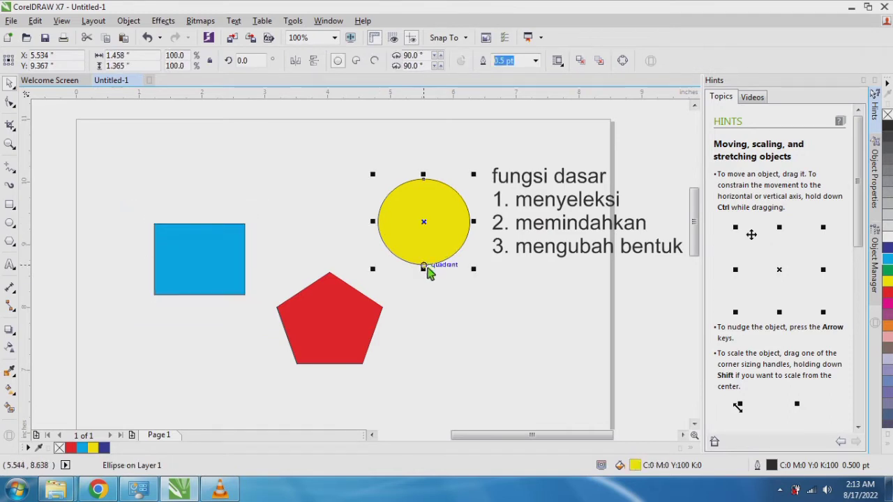
mouse_move(424, 268)
mouse_down()
mouse_move(425, 345)
mouse_move(427, 267)
mouse_up()
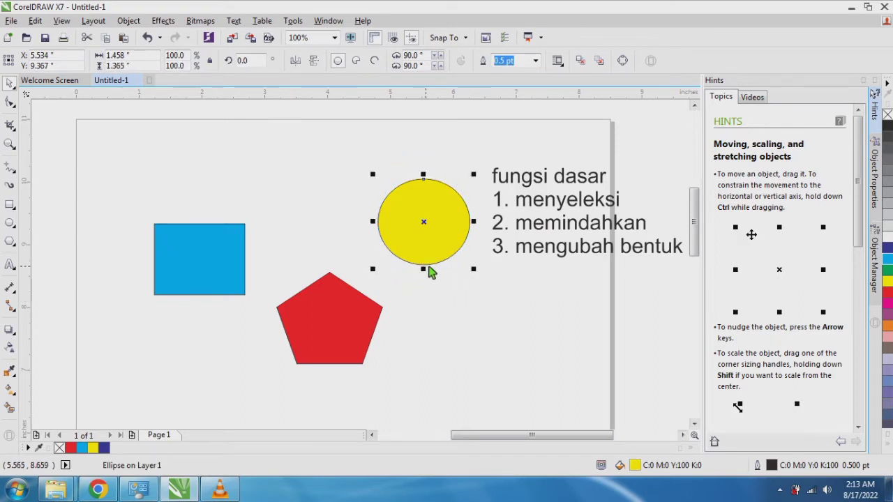
click(479, 173)
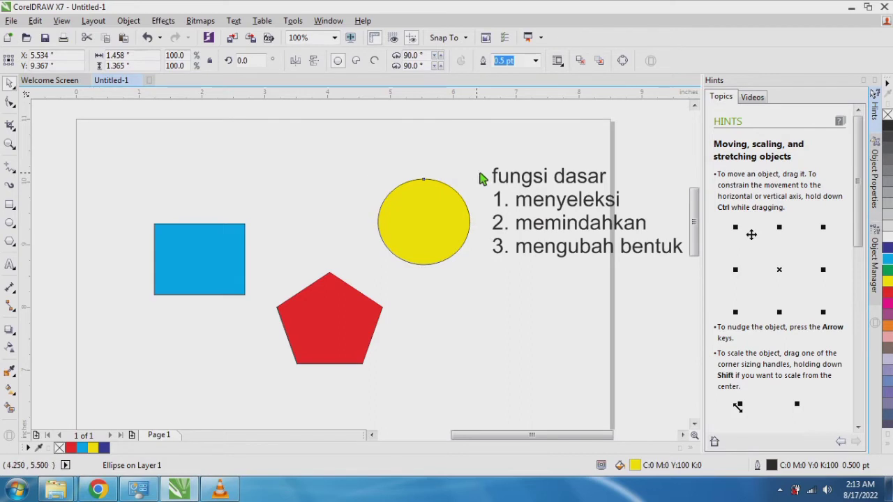
mouse_move(480, 173)
mouse_down()
mouse_move(526, 139)
mouse_move(461, 187)
mouse_move(480, 171)
mouse_up()
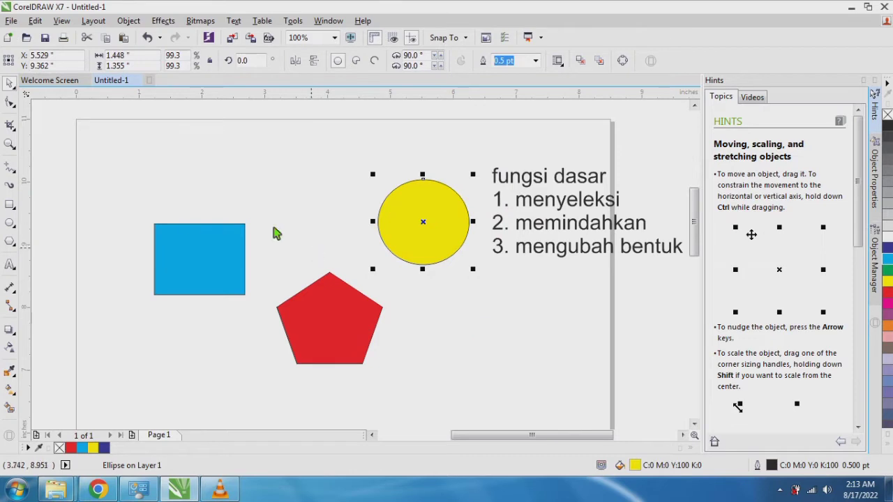
Skew the blue rectangle horizontally by shifting its upper edge right into a parallelogram about 2.12 inches wide overall
click(204, 258)
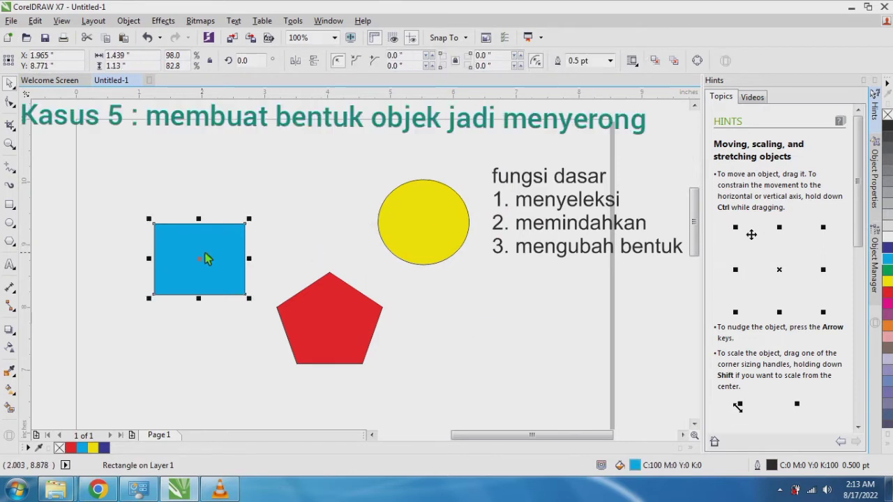
click(204, 258)
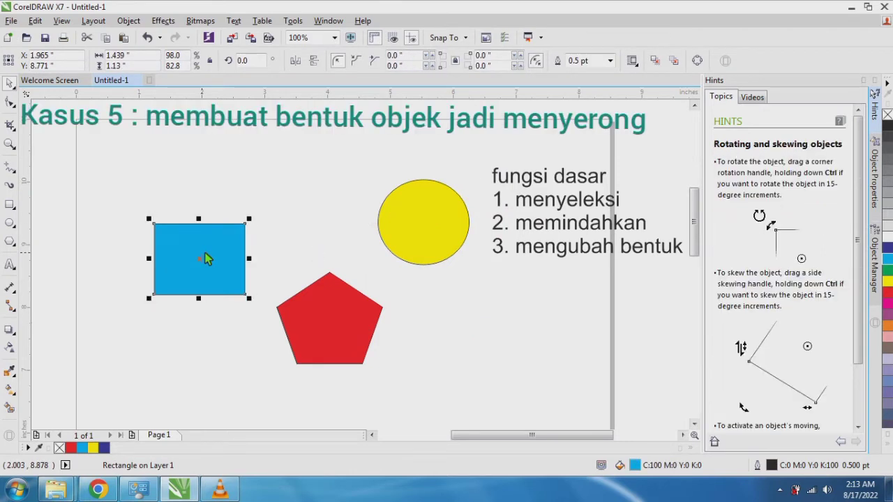
click(204, 258)
click(205, 257)
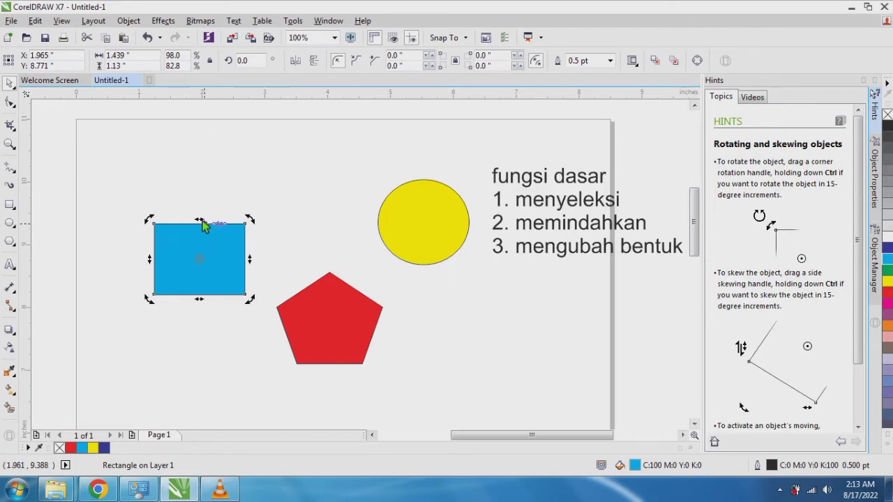
drag(202, 221, 253, 226)
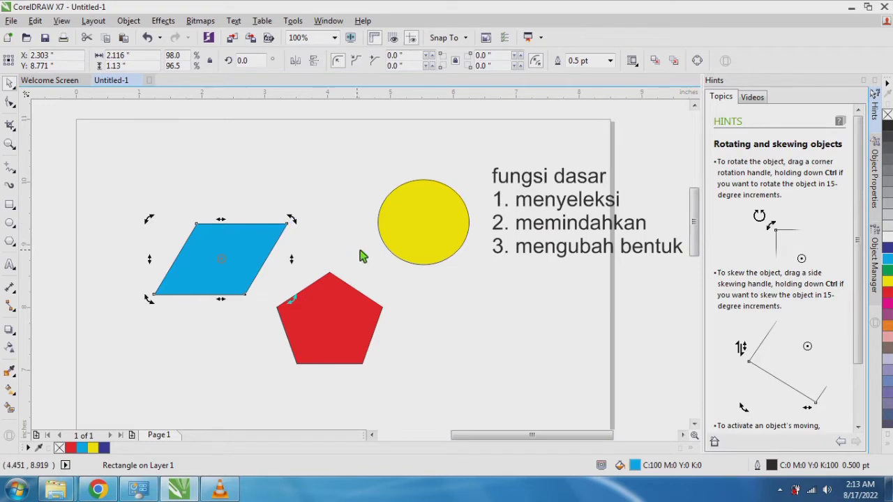
Skew the yellow circle horizontally with its upper side shifted left, and undo the skews of both the circle and the rectangle
click(427, 242)
click(425, 243)
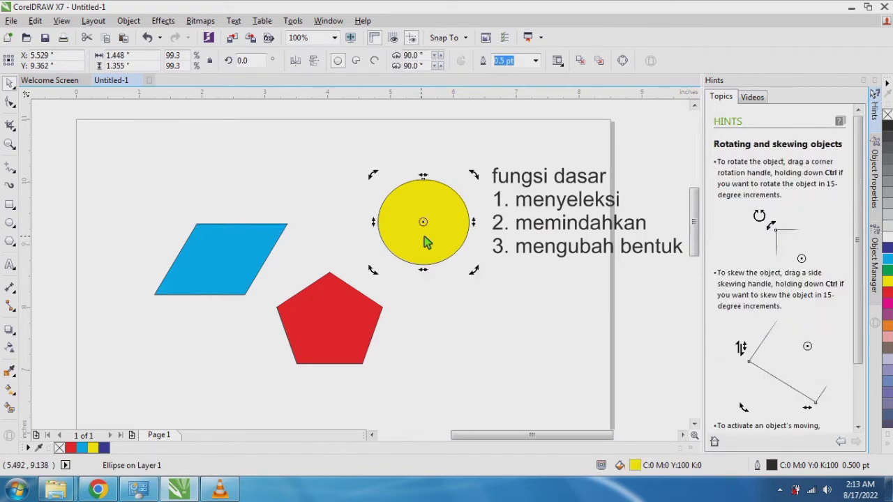
drag(424, 176, 385, 179)
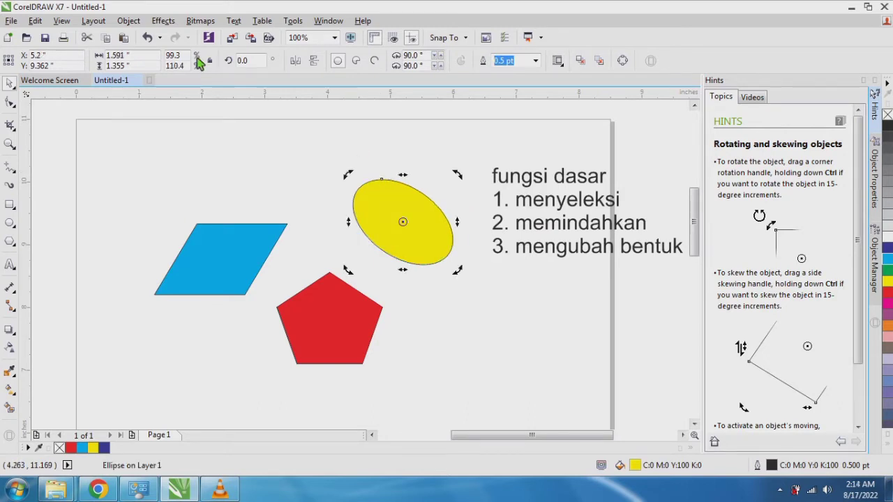
click(148, 38)
click(148, 39)
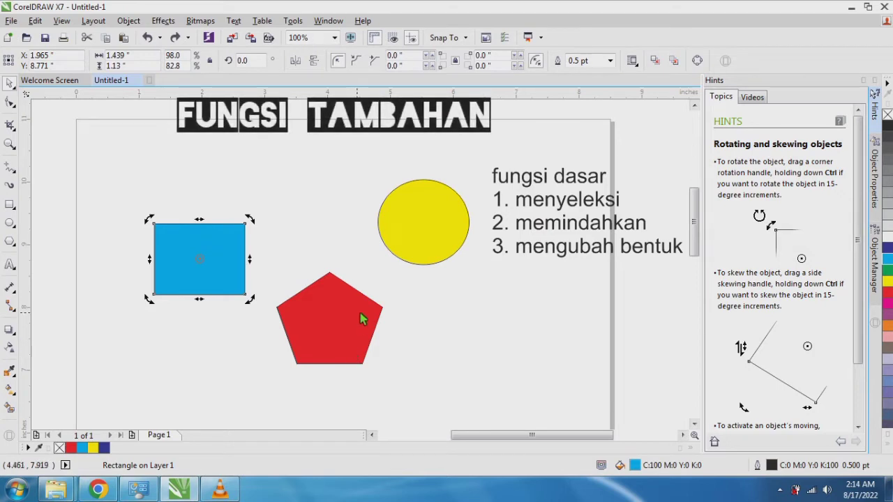
Move the red pentagon slightly to the right and the yellow circle above it to about X 4.25, Y 9.60 inches
click(356, 318)
drag(341, 333, 359, 335)
click(423, 242)
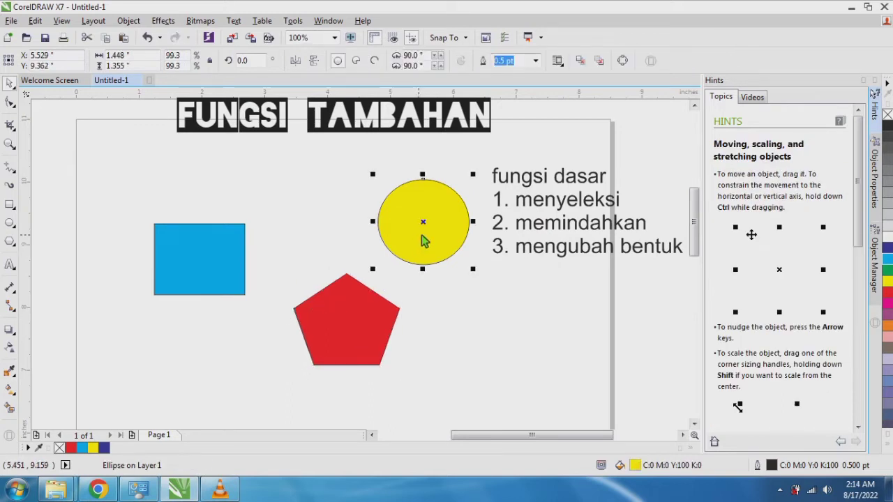
drag(423, 241, 343, 225)
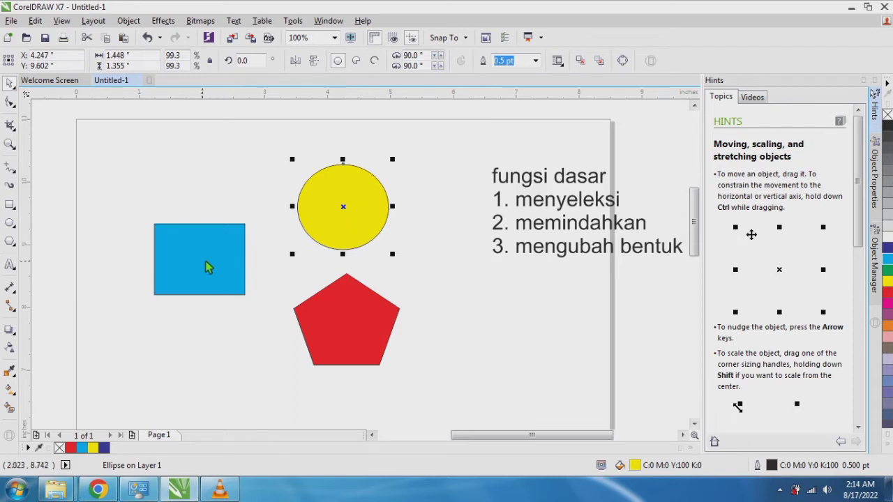
Add the artistic text "menggandakan" below the numbered list and return to the Pick tool
key(F8)
click(519, 335)
text(mengg)
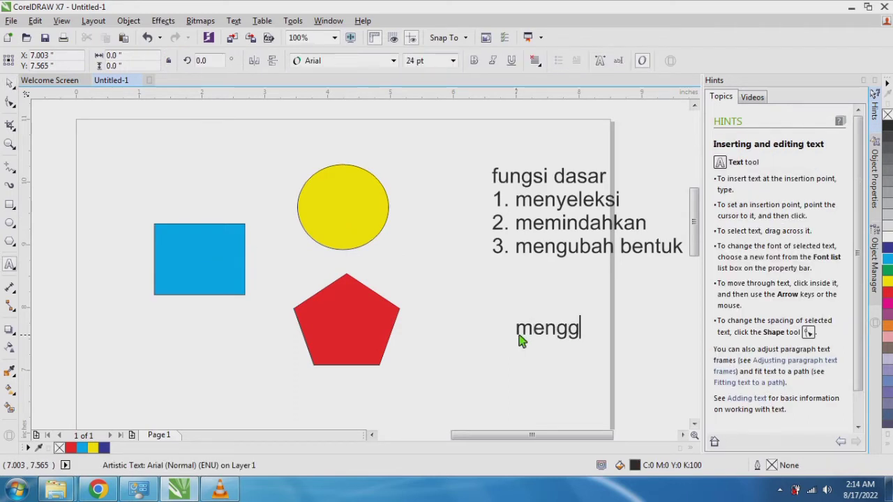
text(andakan)
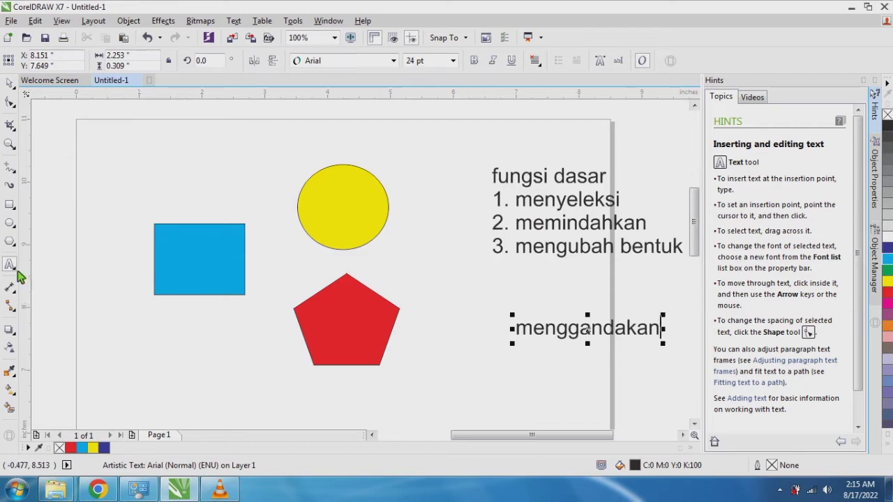
click(354, 343)
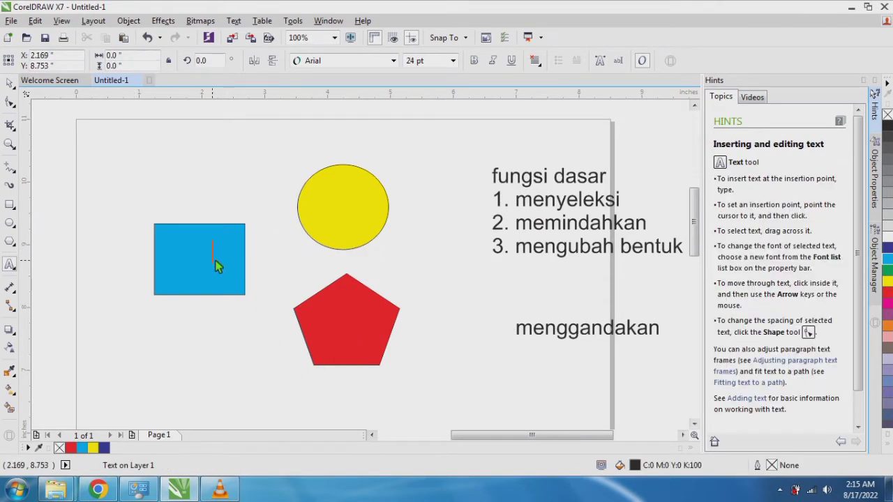
key(ctrl+space)
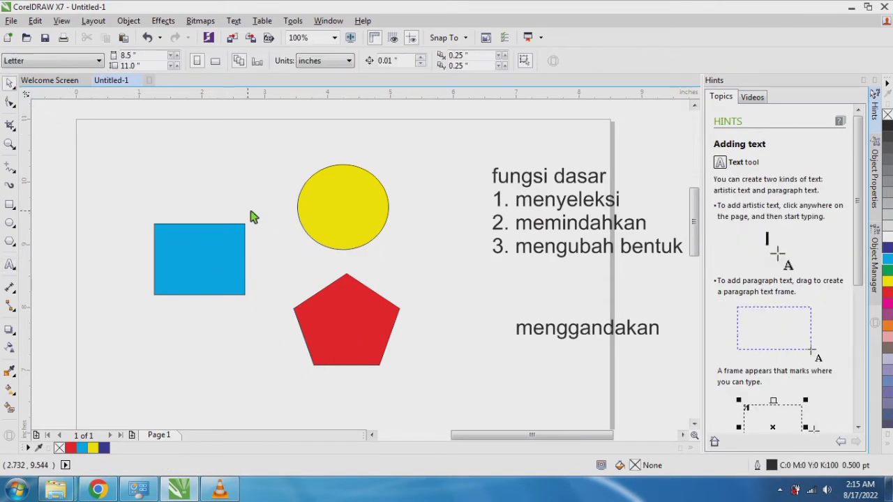
Move the yellow circle to about X 4.41, Y 9.66 inches and the blue rectangle to about X 1.74, Y 8.61 inches
click(323, 233)
drag(323, 232, 333, 229)
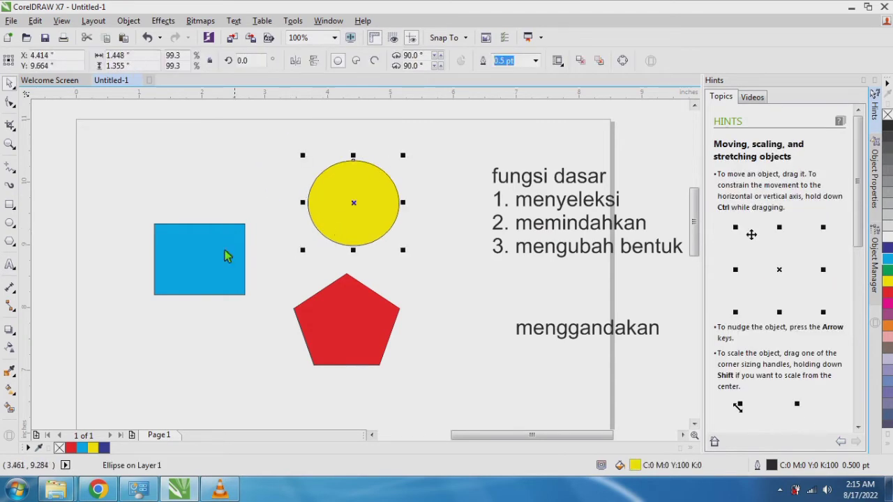
click(203, 264)
drag(203, 263, 188, 274)
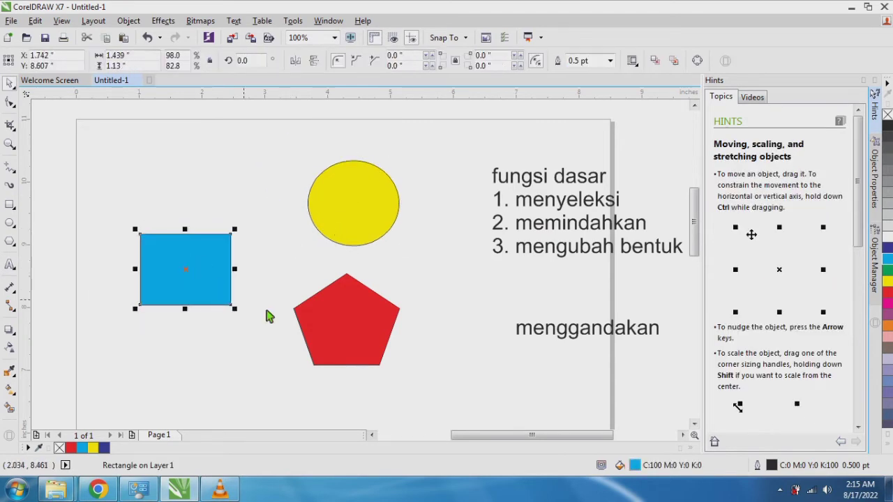
Move the red pentagon to about X 4.72, Y 7.54 inches and clear the selection
click(344, 348)
drag(344, 348, 369, 364)
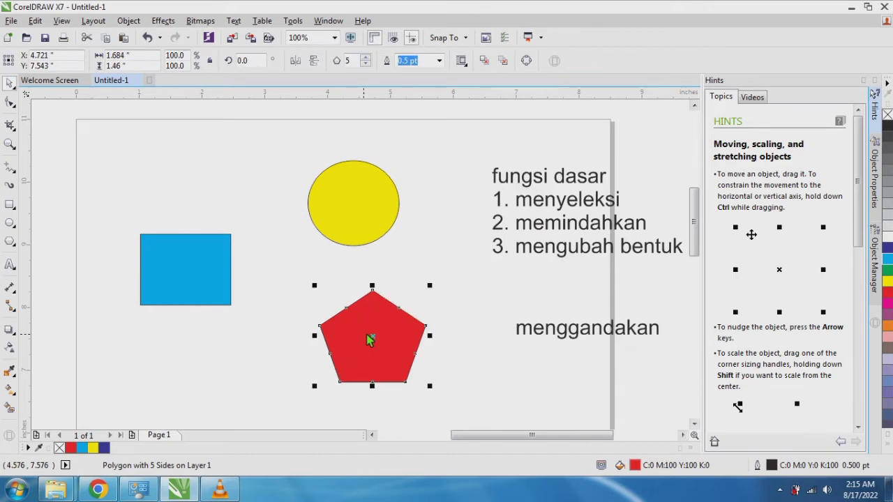
click(285, 245)
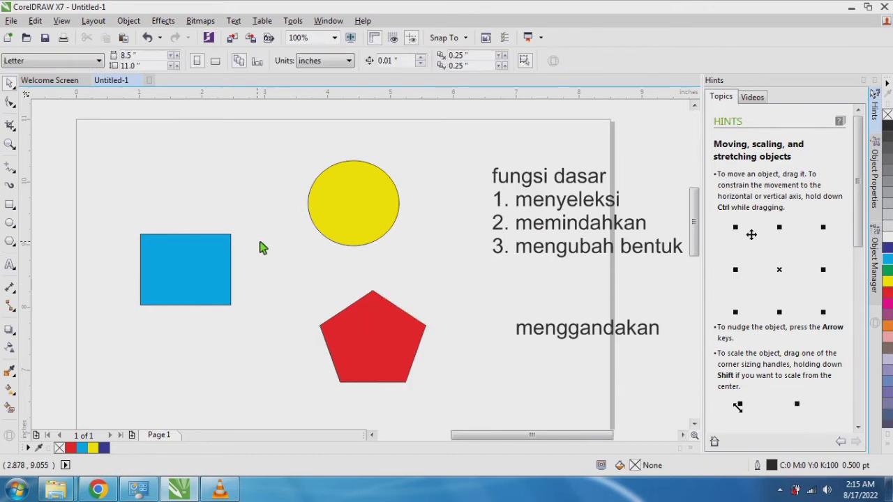
Duplicate the yellow circle twice, placing one overlapping copy to its left at about X 3.69, Y 9.66 inches and another to its right
click(356, 203)
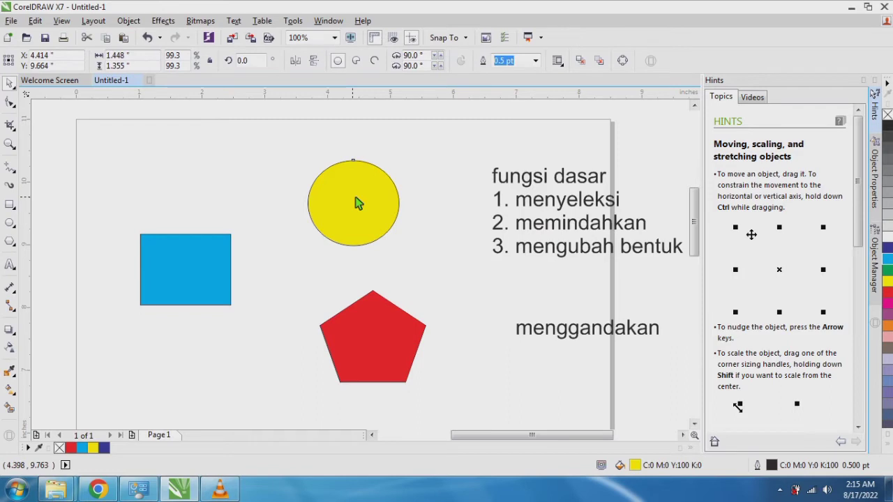
drag(356, 203, 315, 205)
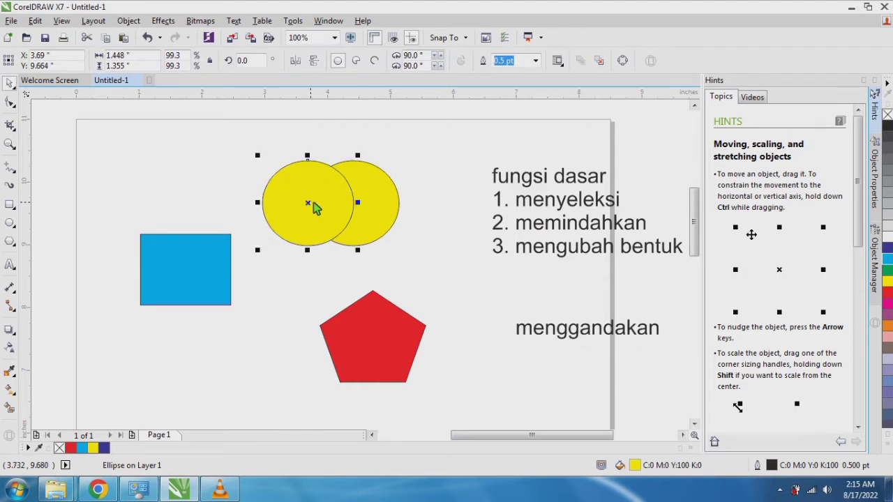
click(371, 219)
drag(371, 220, 418, 219)
click(481, 294)
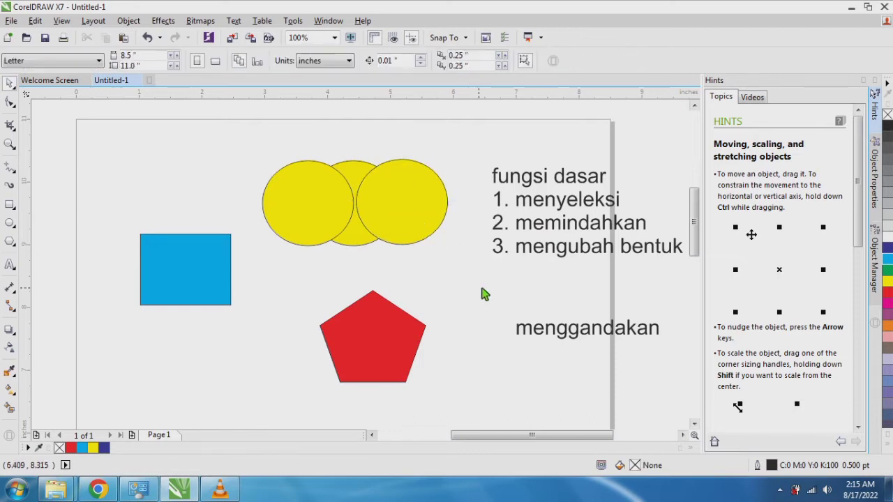
Duplicate the red pentagon, placing an overlapping copy to its right at about X 5.95, Y 7.54 inches, and clear the selection
click(388, 355)
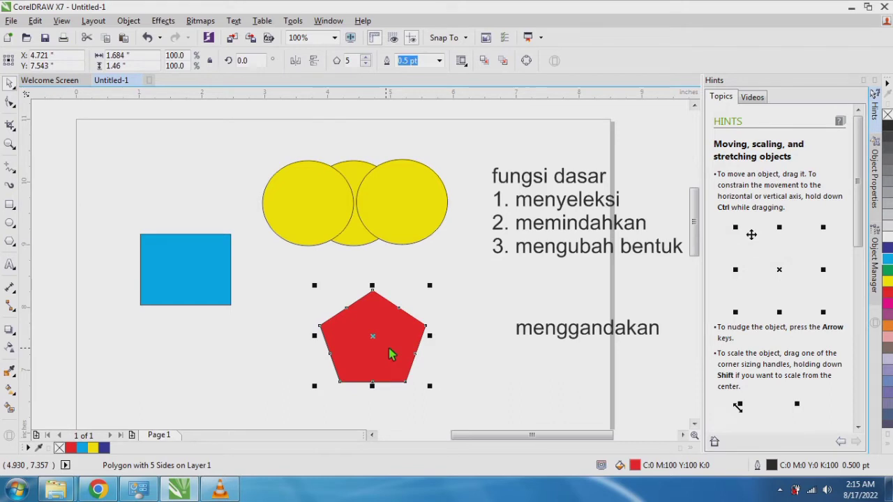
click(390, 350)
click(389, 349)
click(389, 349)
drag(389, 348, 466, 352)
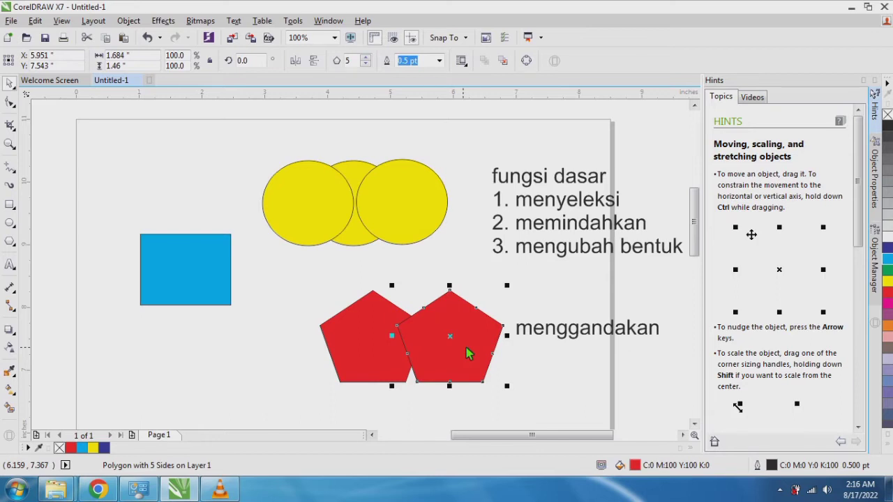
click(329, 285)
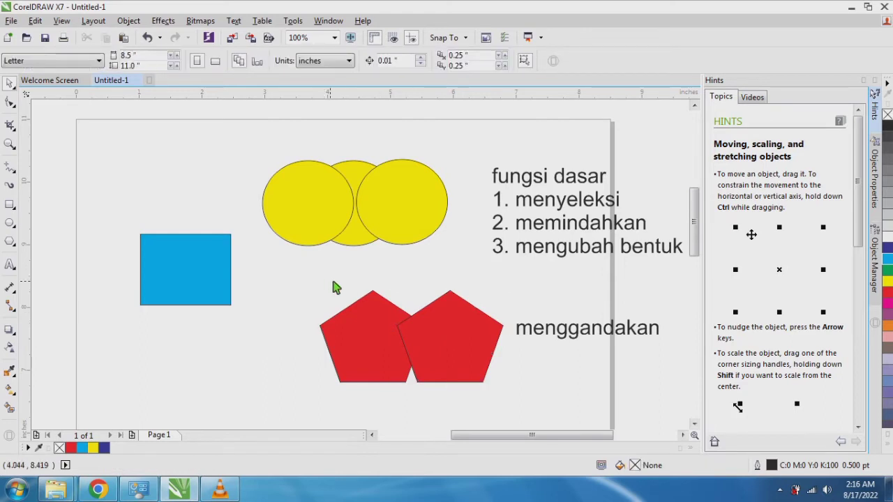
Delete the right-hand pentagon copy and the yellow circle copies on either side of the original circle
click(469, 357)
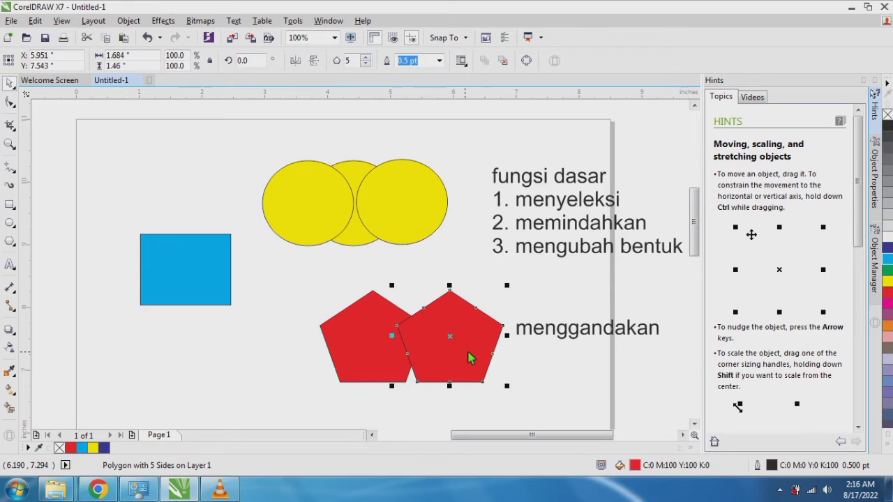
key(Delete)
scroll(461, 345, up, 2)
scroll(459, 342, down, 1)
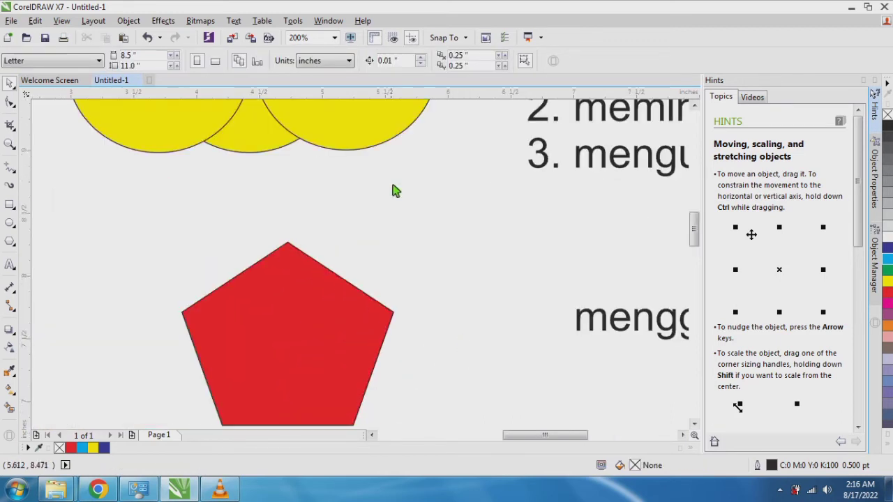
scroll(393, 188, up, 3)
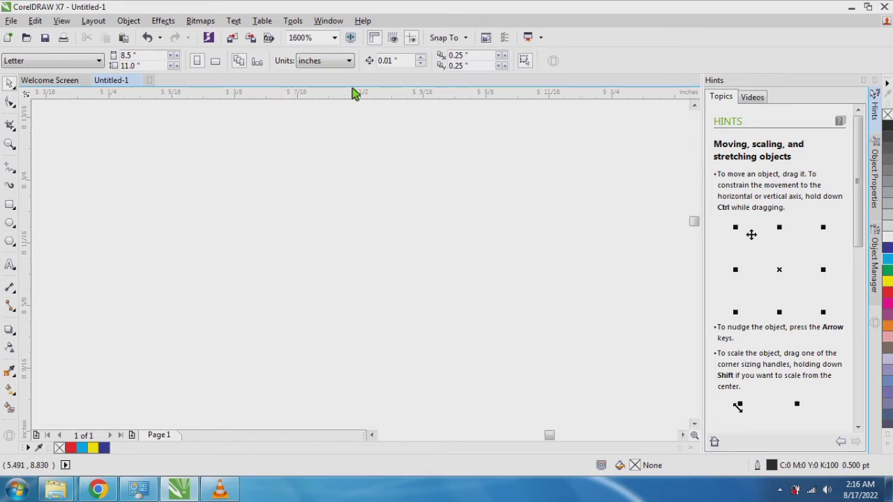
click(335, 37)
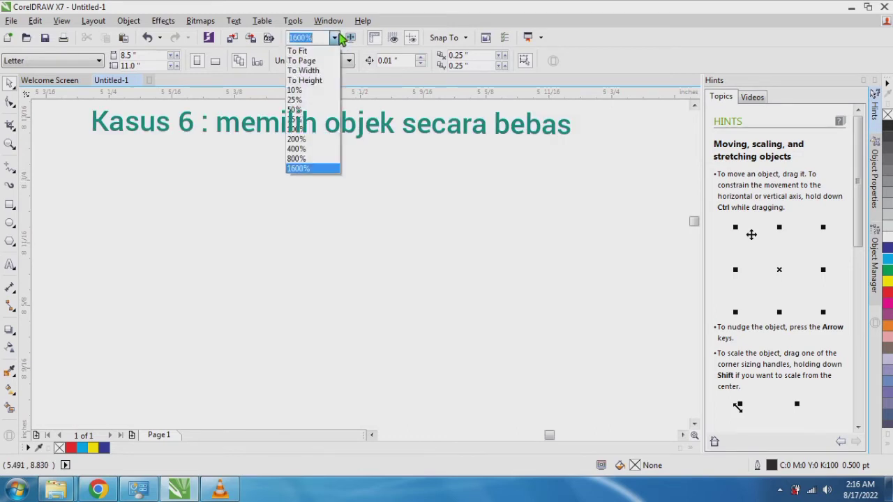
click(332, 122)
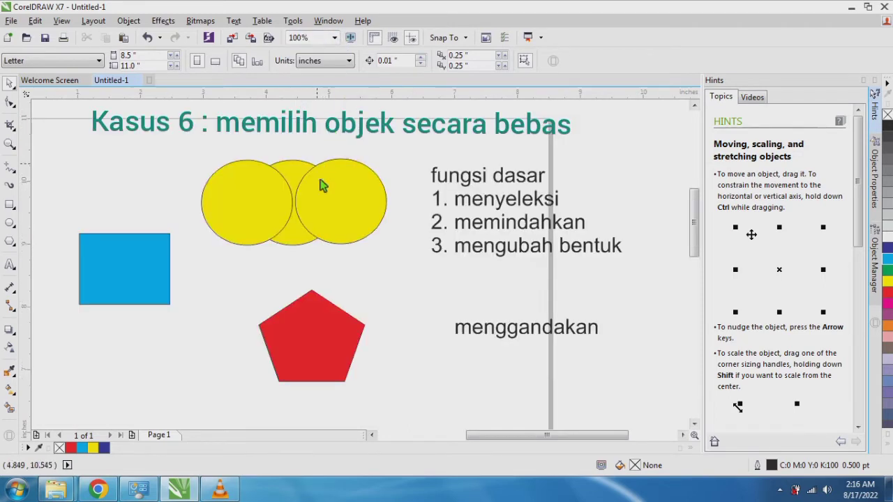
click(329, 210)
key(Delete)
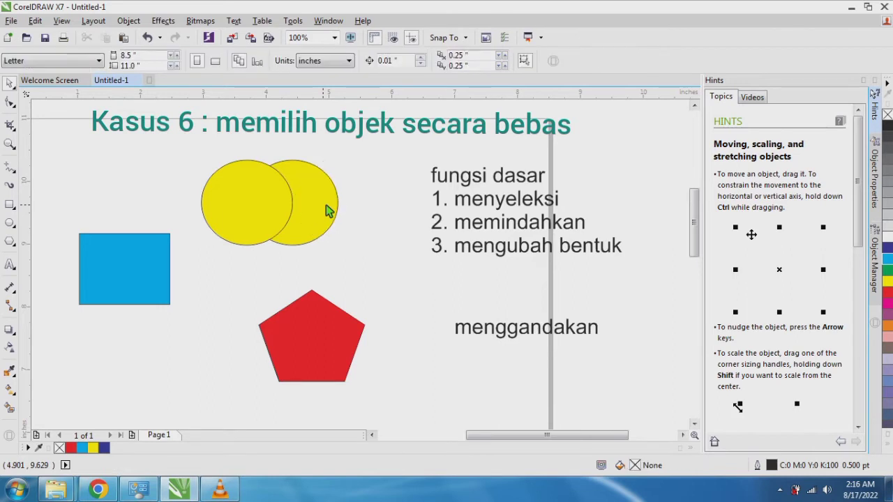
click(281, 215)
key(Delete)
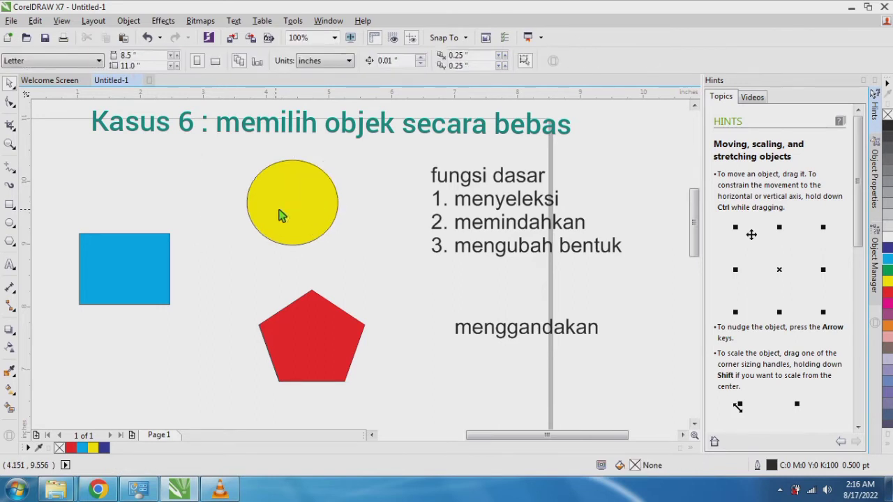
Move the red pentagon to about X 4.38, Y 7.94 inches and clear the selection
click(297, 338)
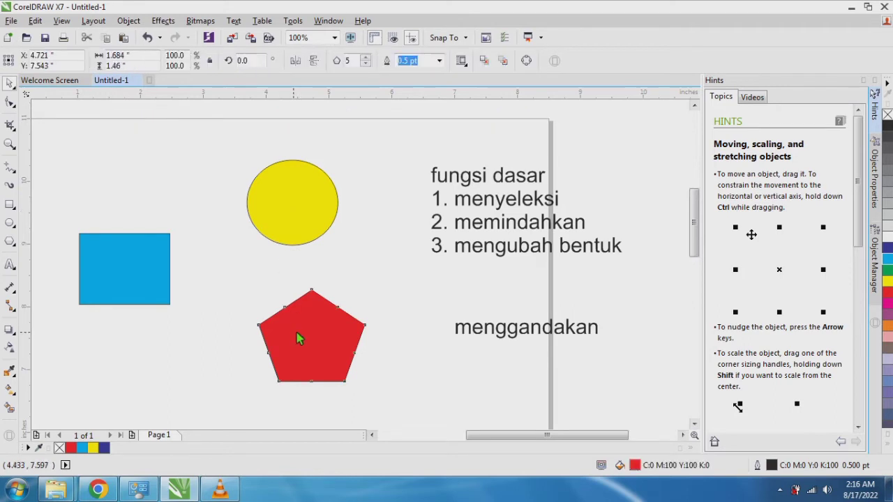
drag(298, 338, 276, 314)
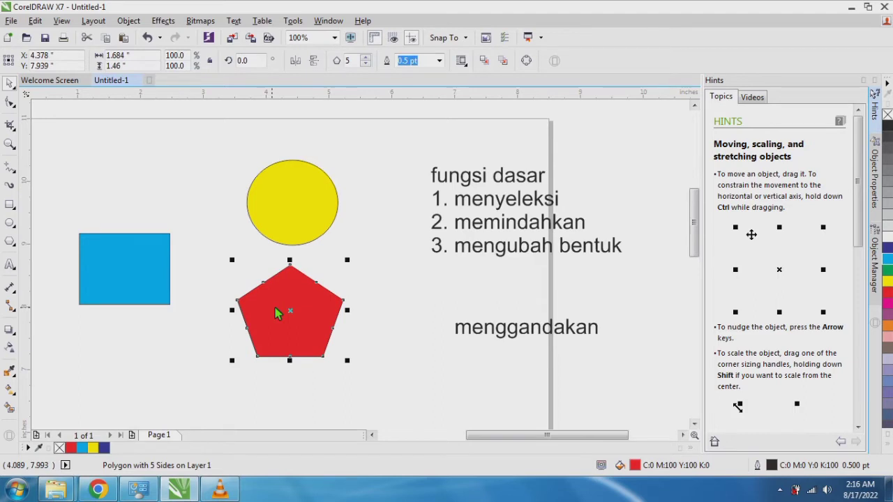
click(429, 344)
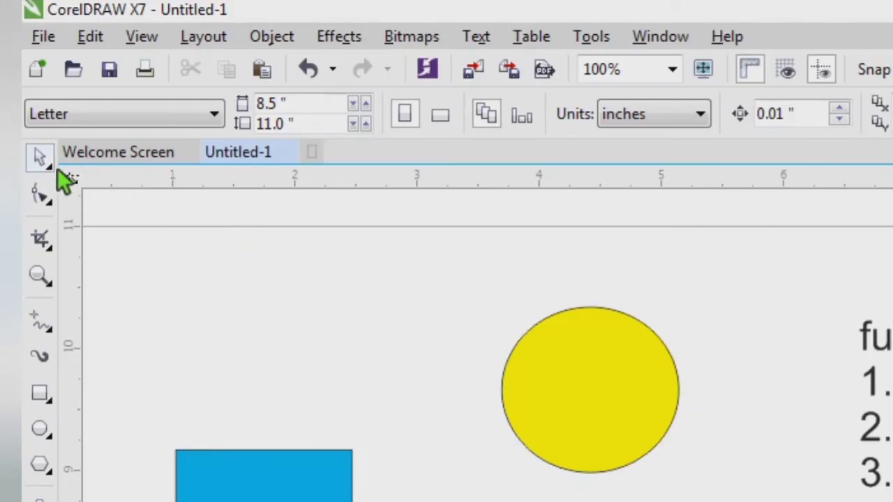
Add the artistic text "memilih objek secara bebas" below the red pentagon and return to the Pick tool
click(54, 168)
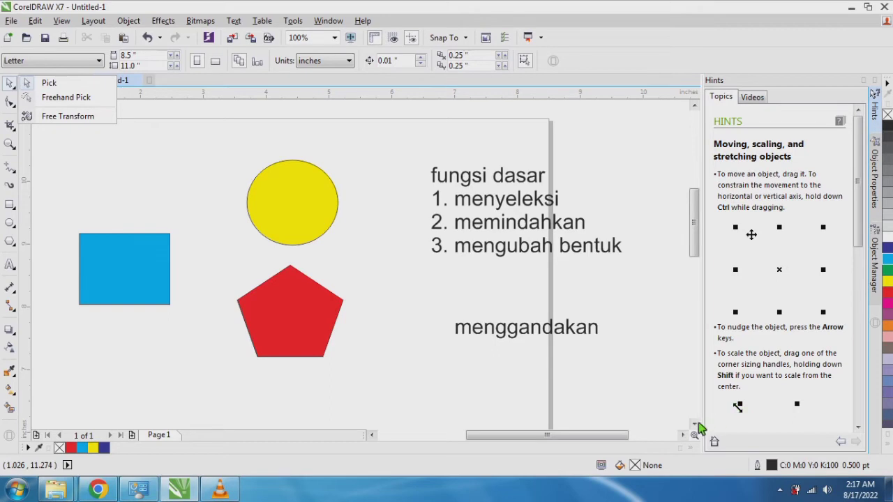
drag(695, 248, 696, 262)
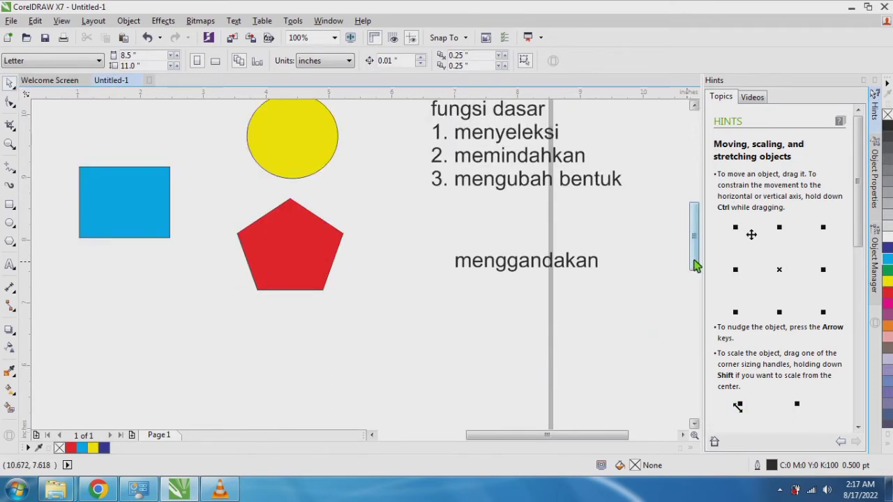
drag(695, 265, 695, 257)
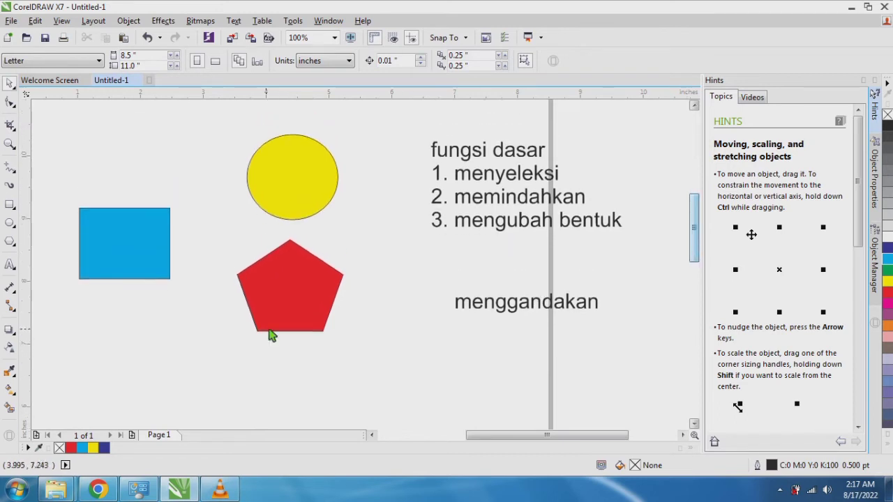
click(10, 264)
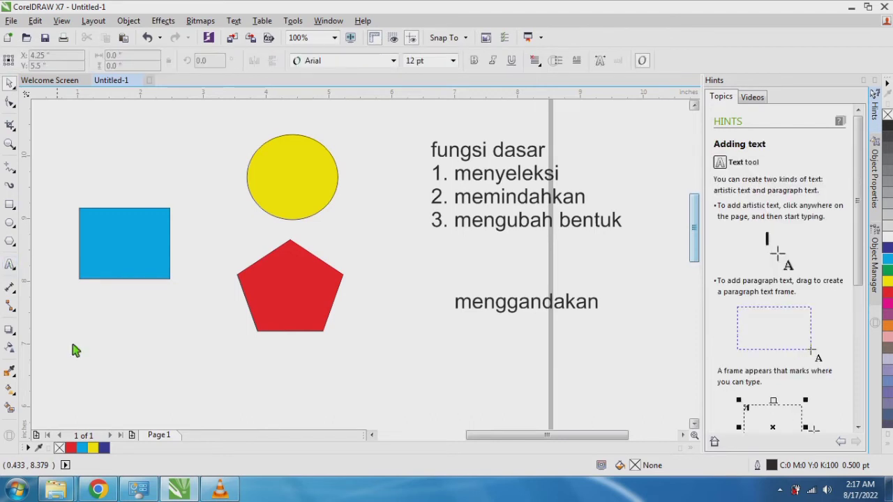
click(115, 385)
text(me)
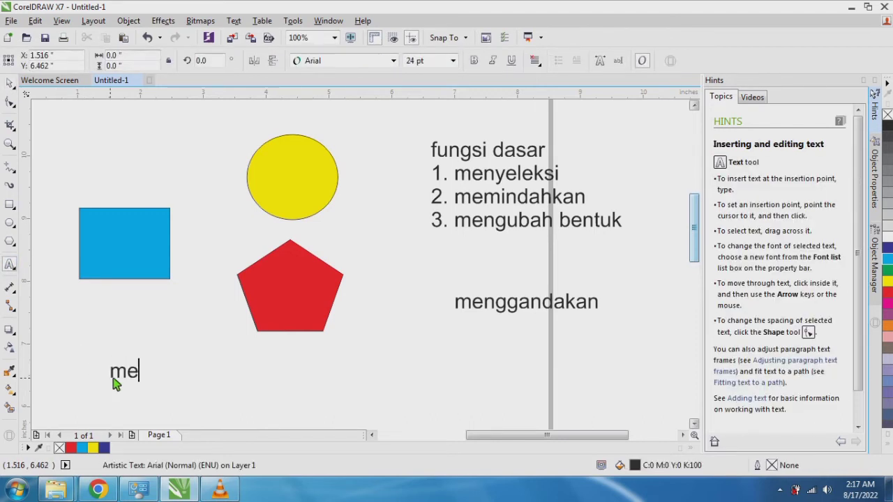
text(milih o)
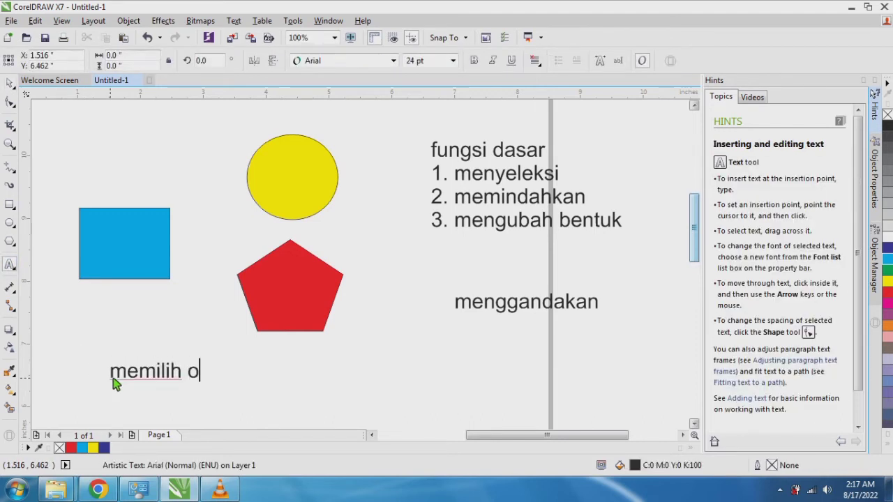
text(bjek)
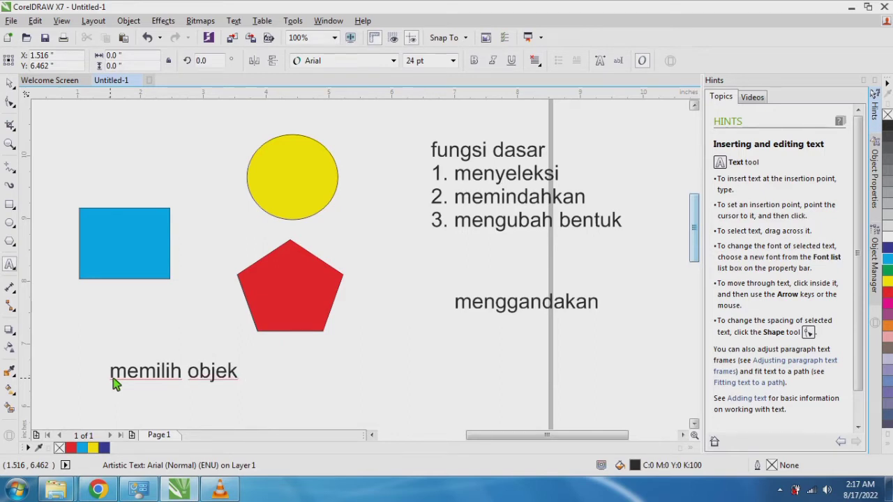
text( secara )
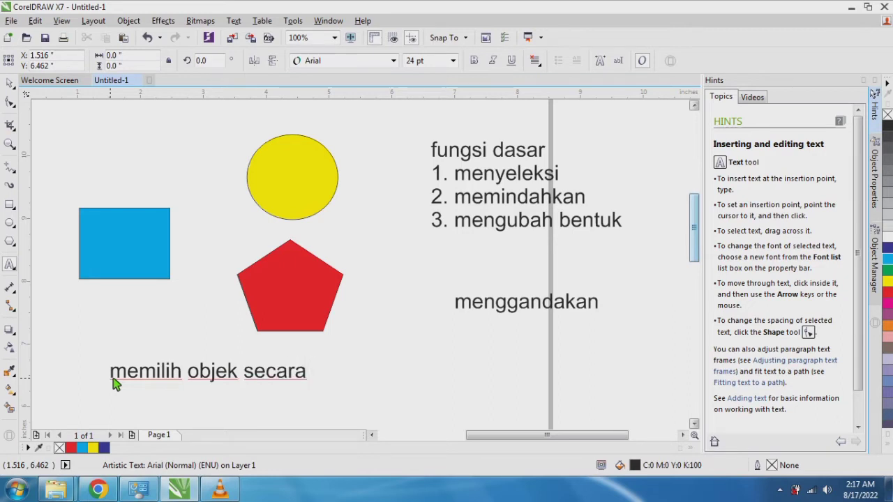
text(bebas)
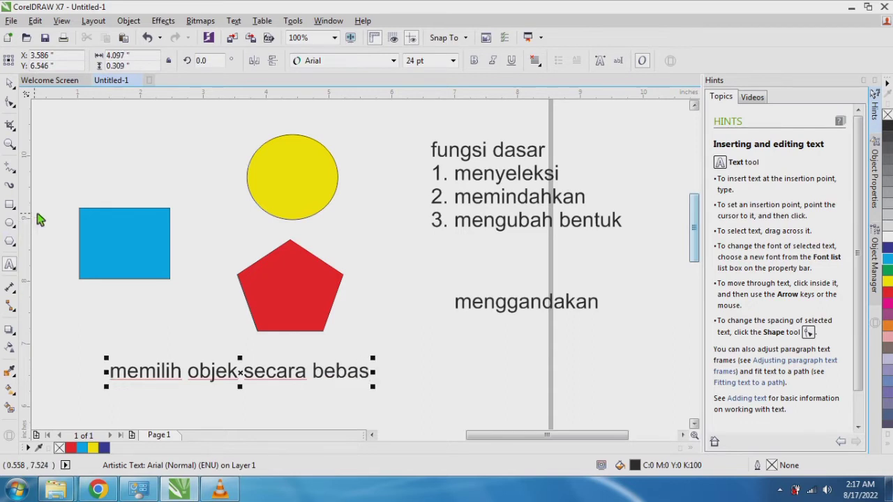
click(13, 83)
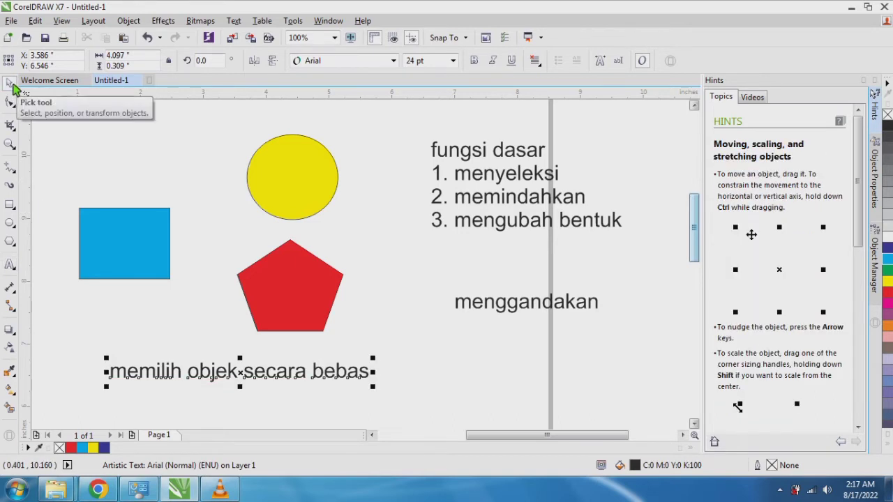
click(291, 286)
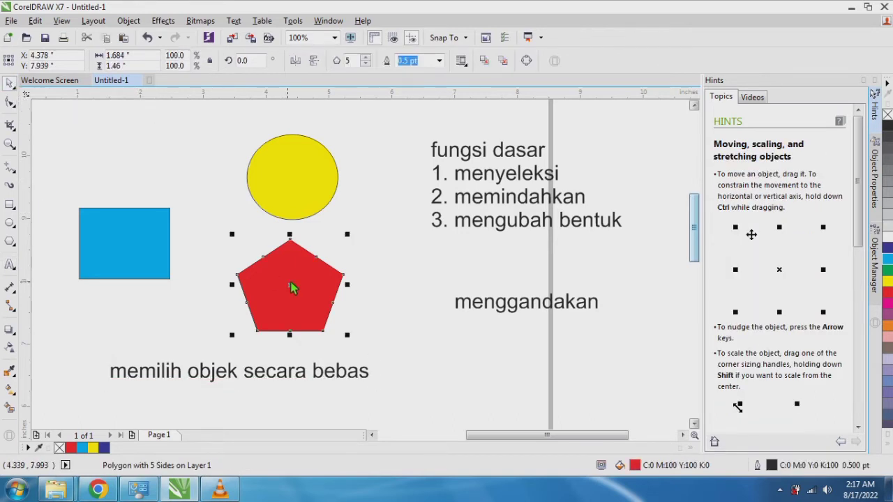
drag(291, 284, 204, 278)
right_click(205, 278)
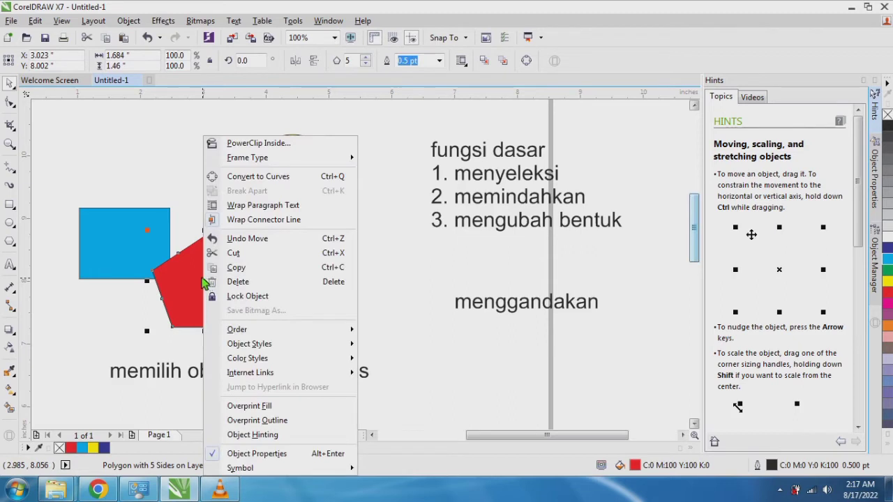
click(185, 279)
key(ctrl+z)
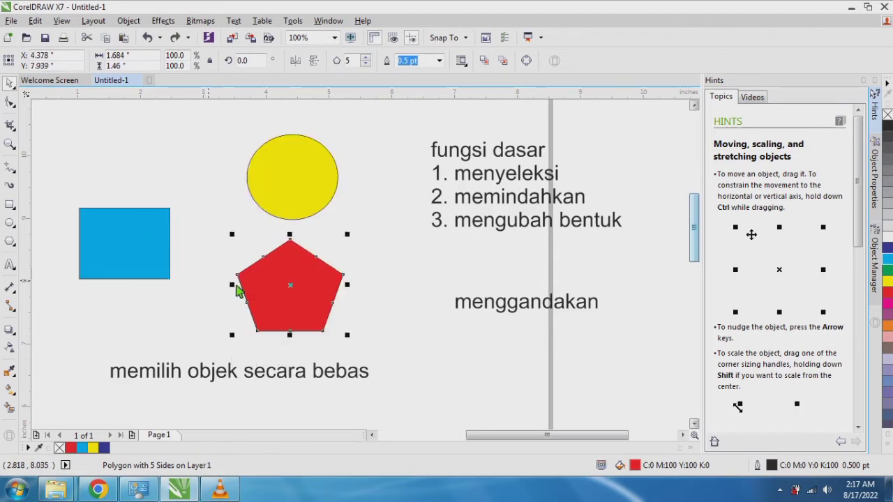
Duplicate the red pentagon at about X 3.12, Y 7.97 inches and the yellow circle at about X 3.51, Y 9.12 inches
drag(261, 291, 183, 293)
right_click(182, 294)
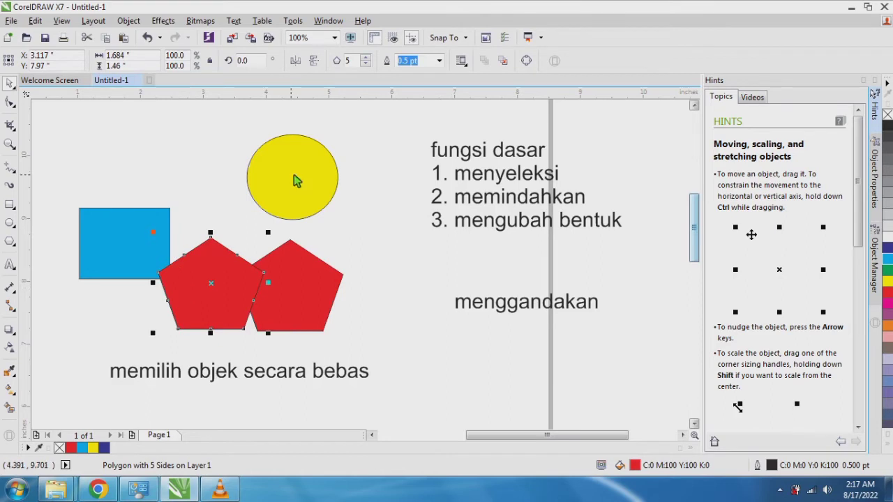
drag(294, 180, 238, 216)
right_click(238, 217)
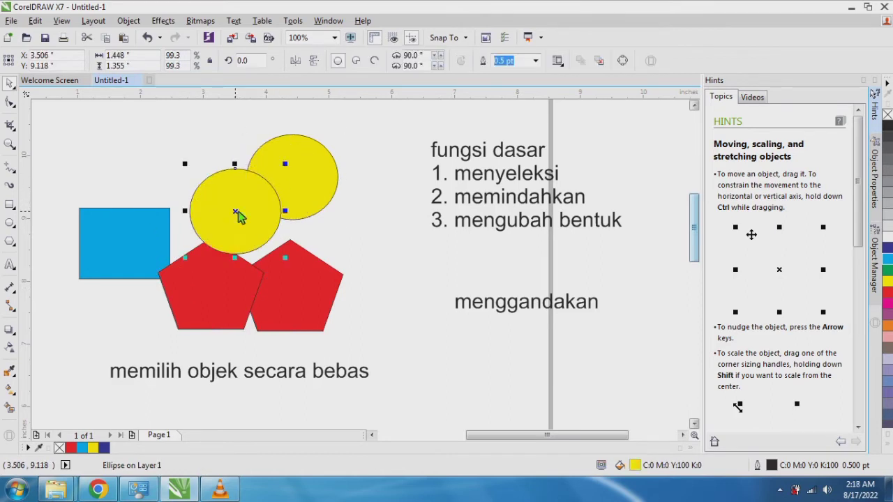
Duplicate the blue rectangle twice, placing copies at about X 2.49, Y 9.42 inches and X 4.57, Y 8.73 inches
click(131, 229)
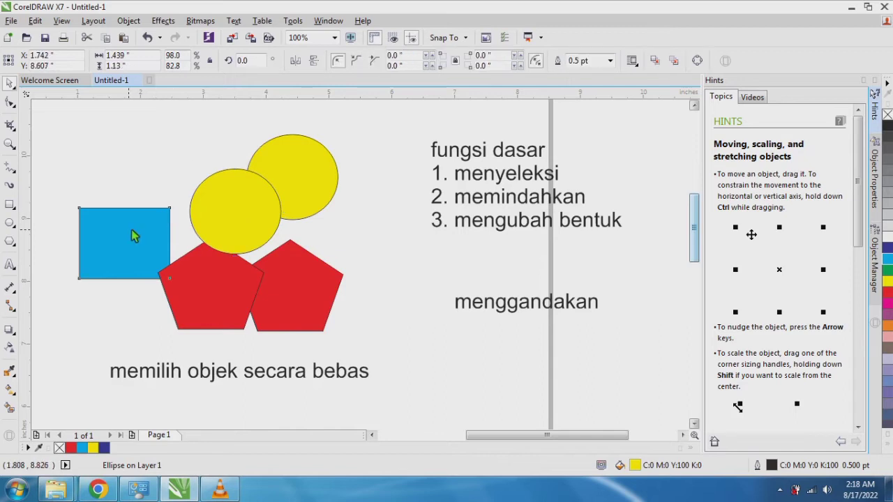
drag(131, 229, 180, 184)
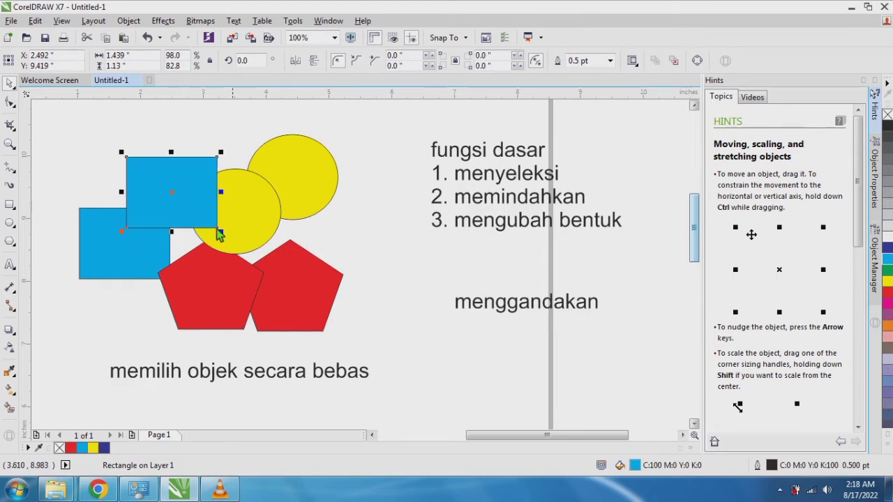
click(143, 271)
drag(143, 271, 317, 263)
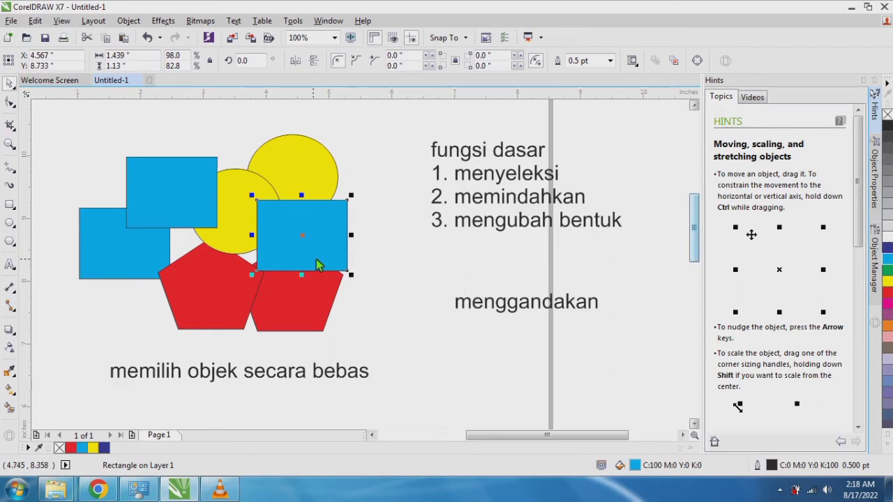
Duplicate the left pentagon at about X 3.70, Y 9.70 inches and the upper yellow circle over the lower-left rectangle and pentagon, then clear the selection
click(224, 313)
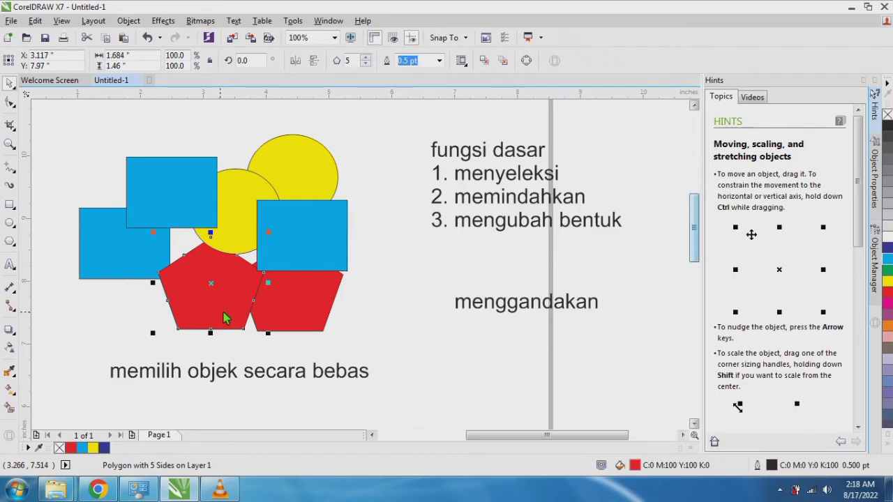
drag(224, 317, 261, 203)
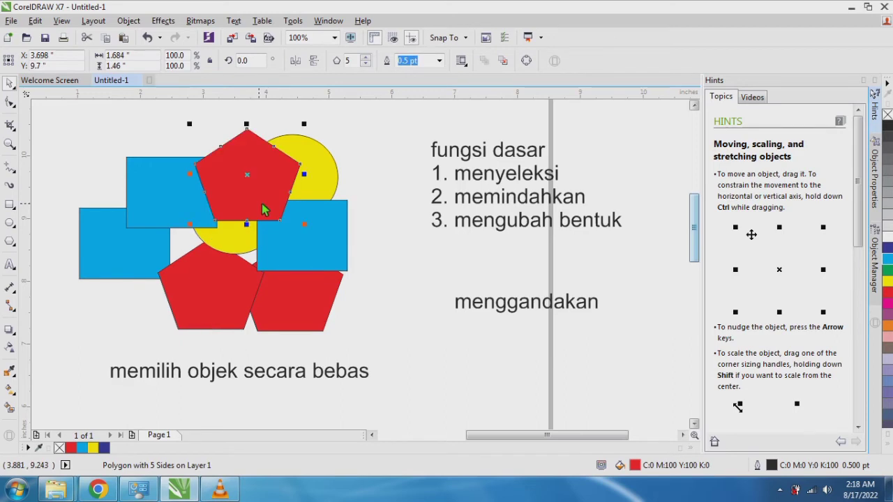
click(333, 195)
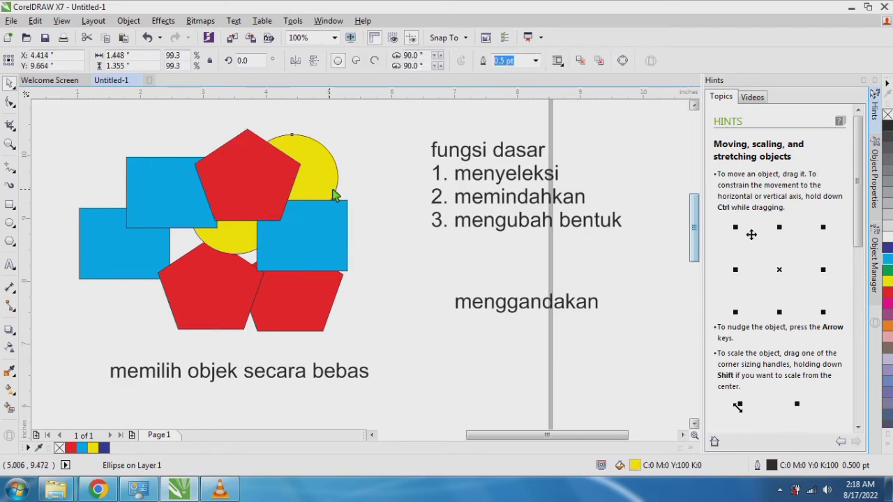
click(334, 195)
drag(333, 196, 197, 284)
click(473, 373)
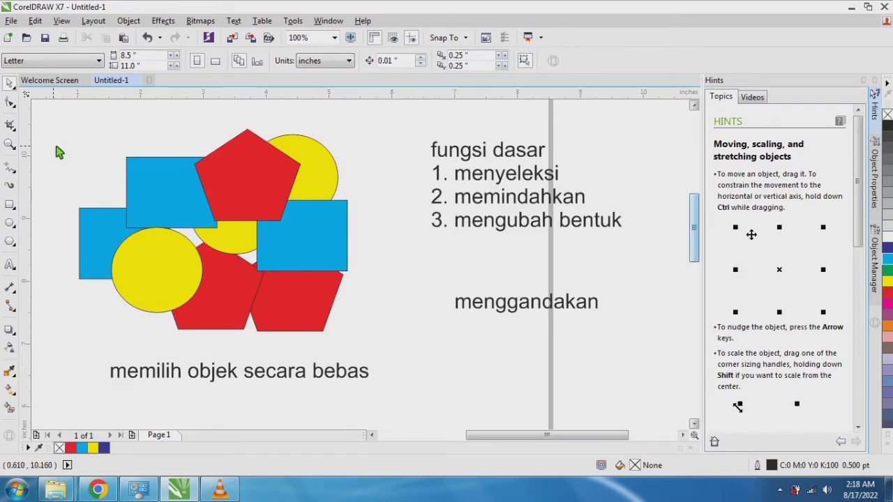
Try to marquee-select the three blue rectangles and move them to about X 4.96, Y 8.56 inches, then undo the move and deselect
drag(51, 140, 395, 312)
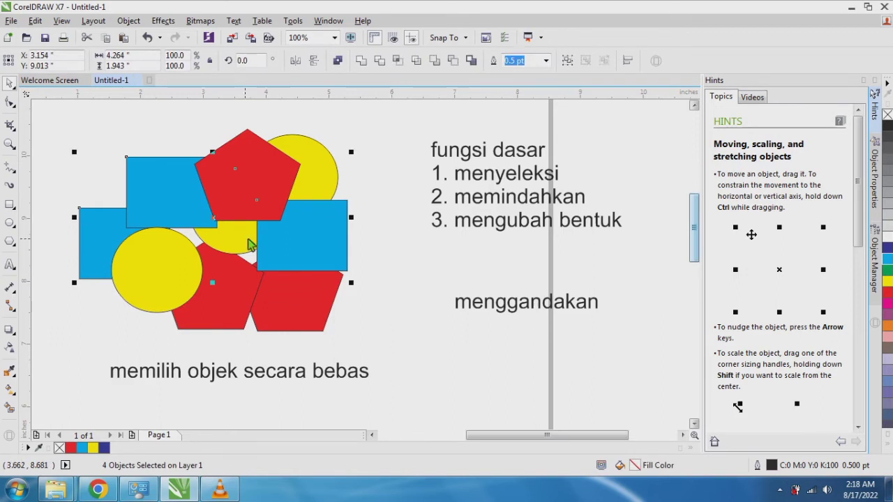
drag(219, 222, 334, 255)
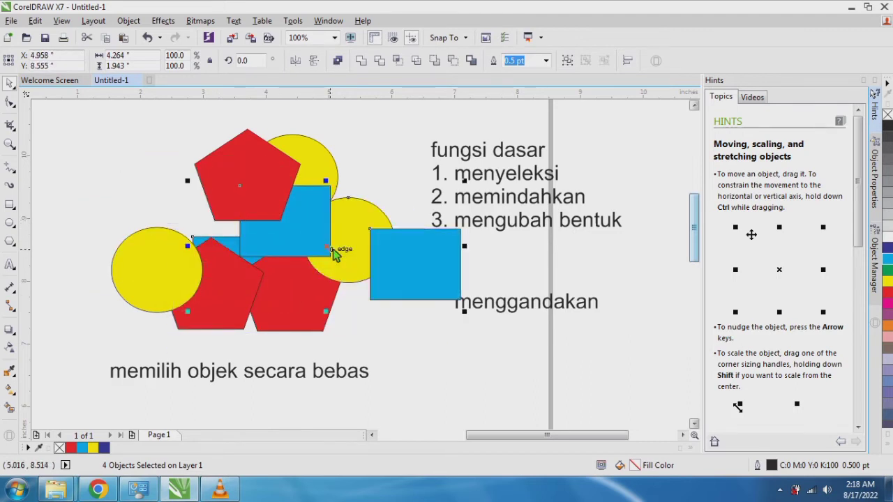
key(ctrl+z)
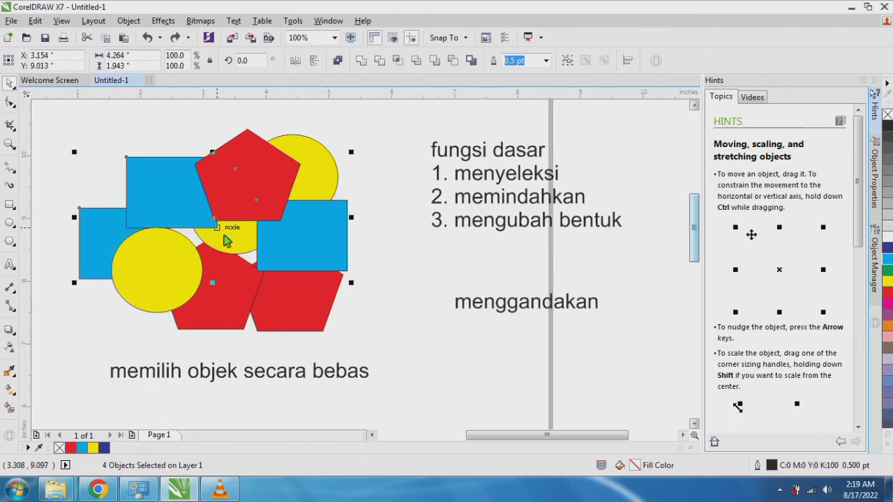
click(103, 347)
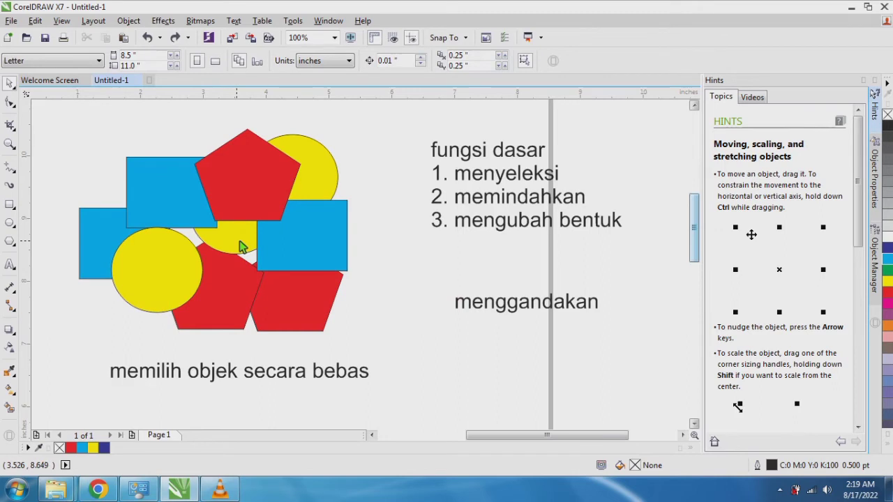
Try to marquee-select and move the three yellow circles, then undo the latest changes, restore the overlapping arrangement and deselect
drag(113, 122, 349, 318)
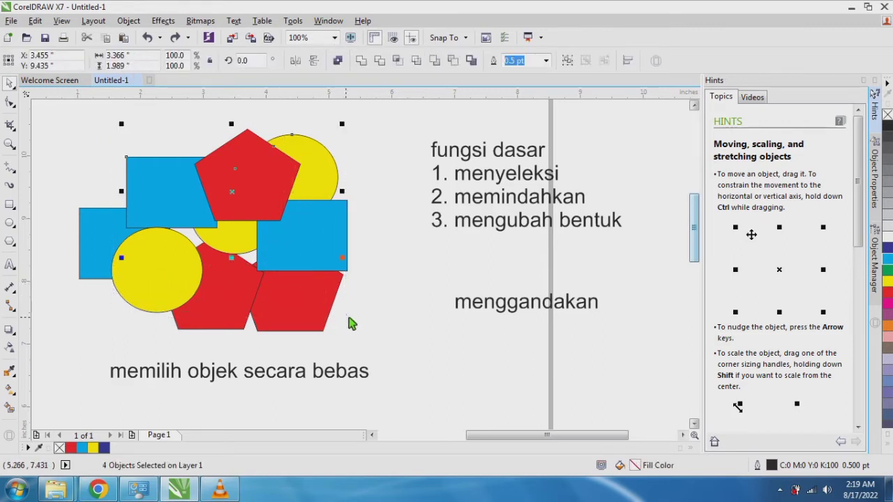
mouse_move(233, 193)
mouse_down()
mouse_move(194, 196)
mouse_move(240, 199)
mouse_up()
key(ctrl+z)
key(ctrl+z)
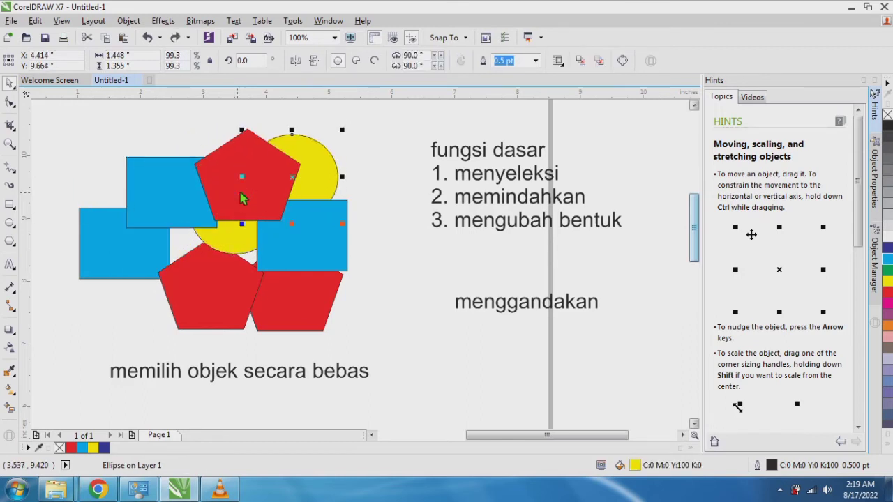
click(154, 37)
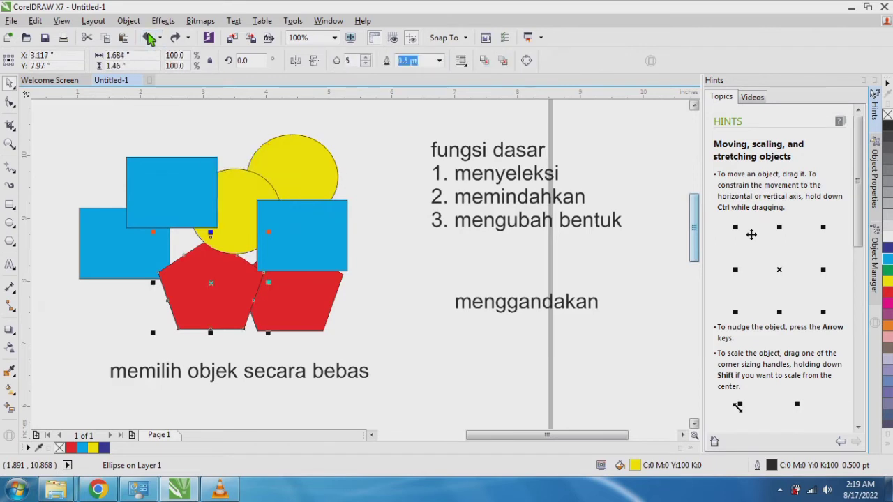
click(175, 38)
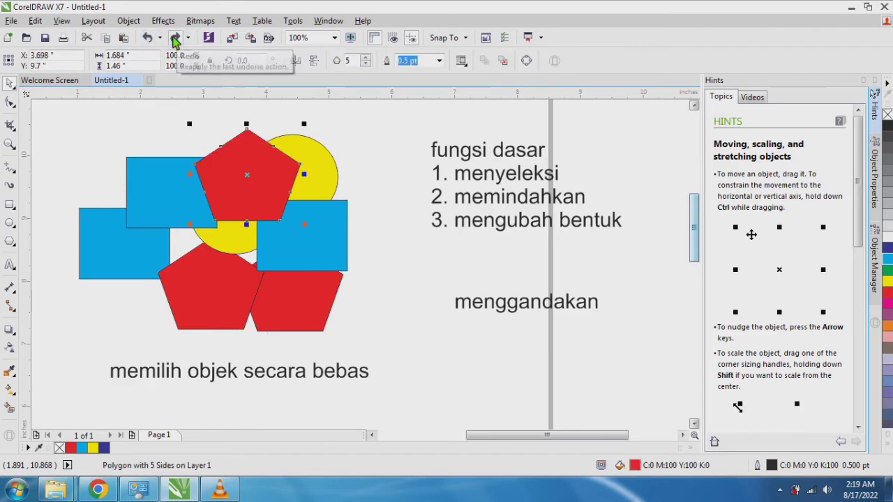
click(175, 38)
click(407, 289)
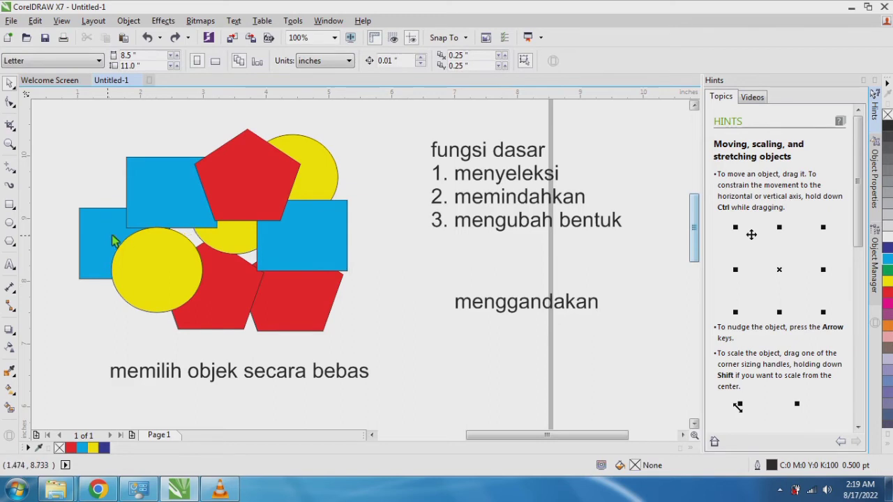
Activate the Freehand Pick tool and select only the three blue rectangles with a freehand outline
click(18, 91)
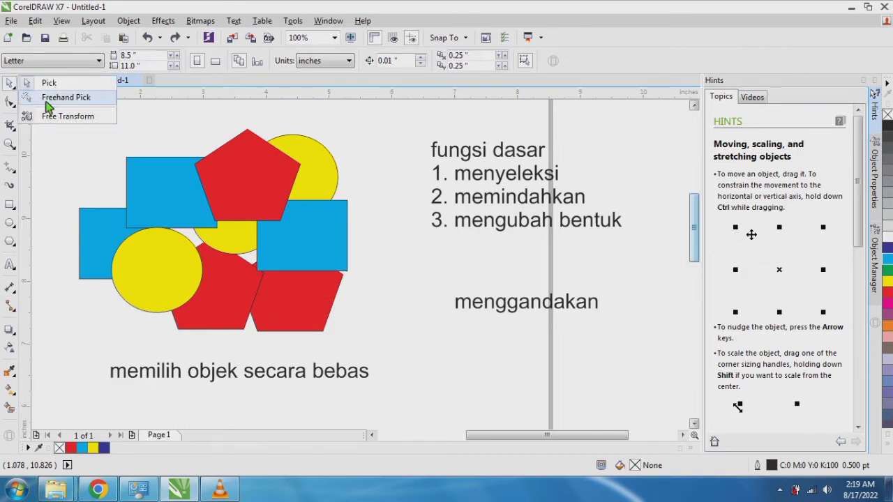
click(67, 105)
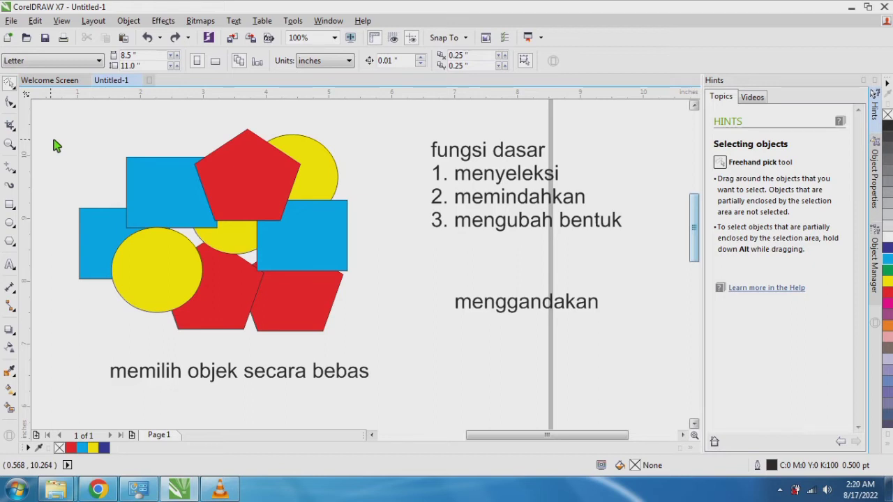
mouse_move(54, 140)
mouse_down()
mouse_move(231, 150)
mouse_move(241, 227)
mouse_move(251, 201)
mouse_move(282, 187)
mouse_move(365, 190)
mouse_move(372, 240)
mouse_move(373, 268)
mouse_move(339, 295)
mouse_move(79, 303)
mouse_move(62, 293)
mouse_up()
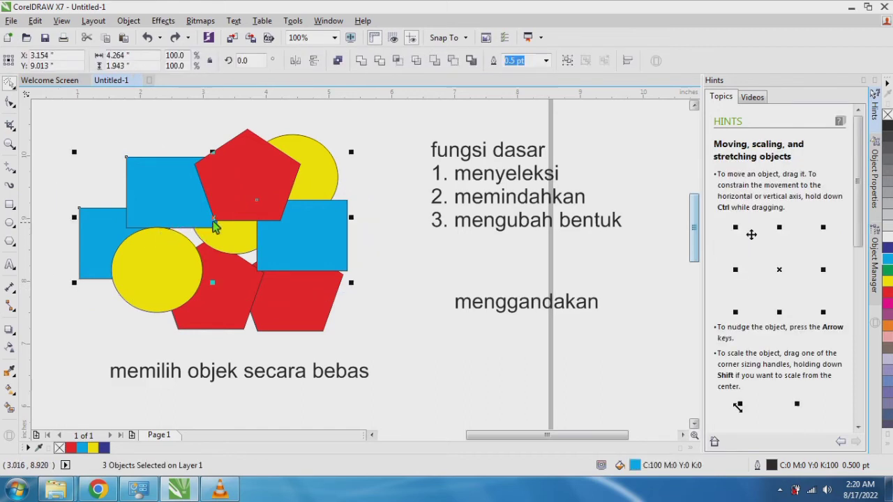
Move the three blue rectangles to about X 8.04, Y 7.12 inches, then undo the move and clear the selection
drag(215, 225, 525, 343)
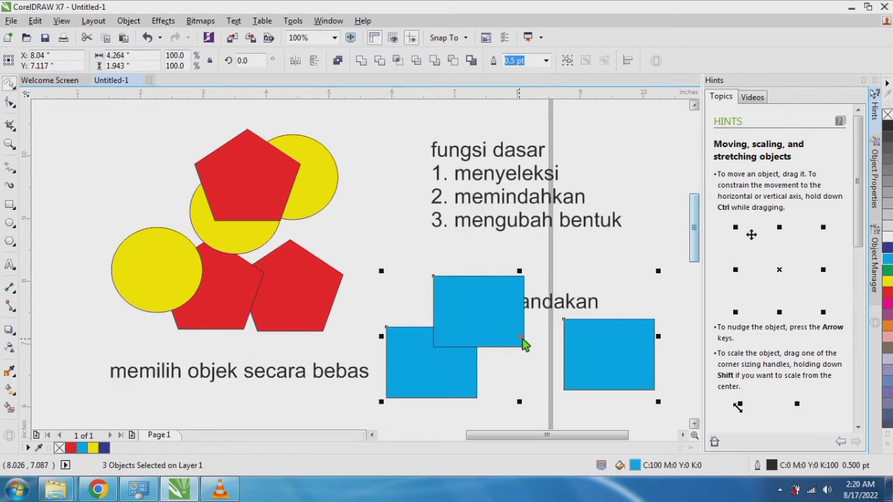
scroll(525, 344, up, 2)
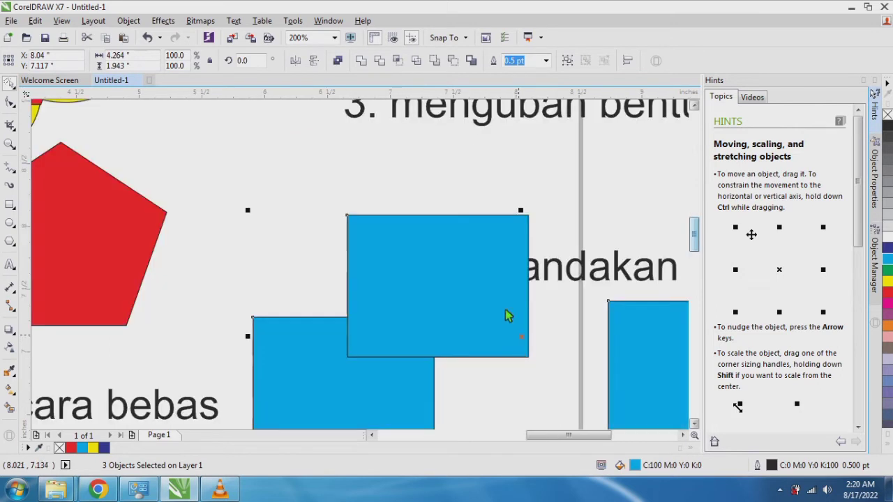
click(335, 38)
click(321, 140)
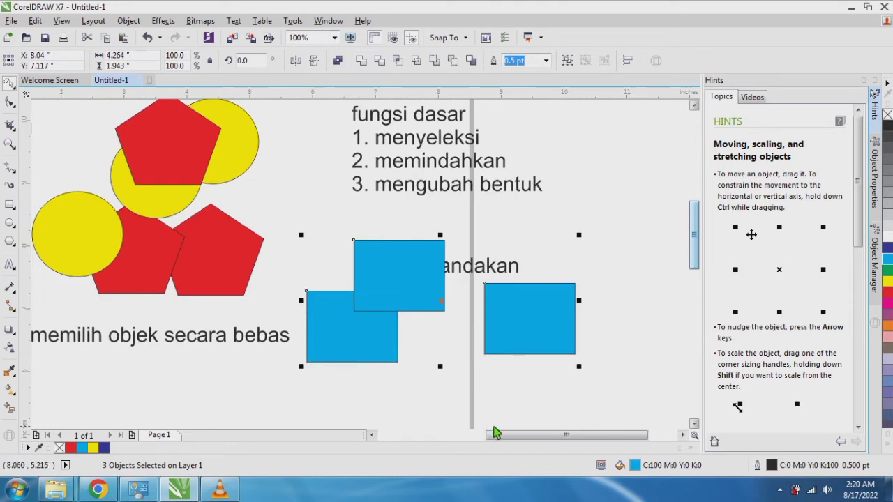
drag(494, 433, 489, 438)
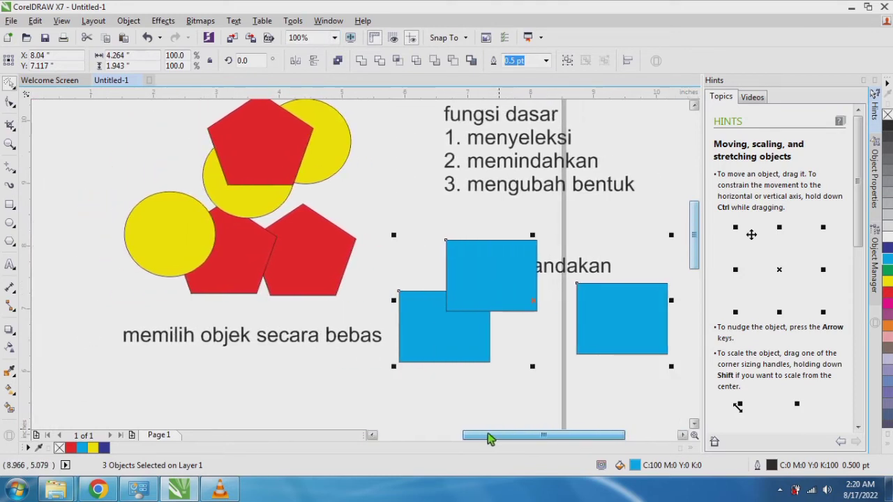
drag(695, 256, 695, 240)
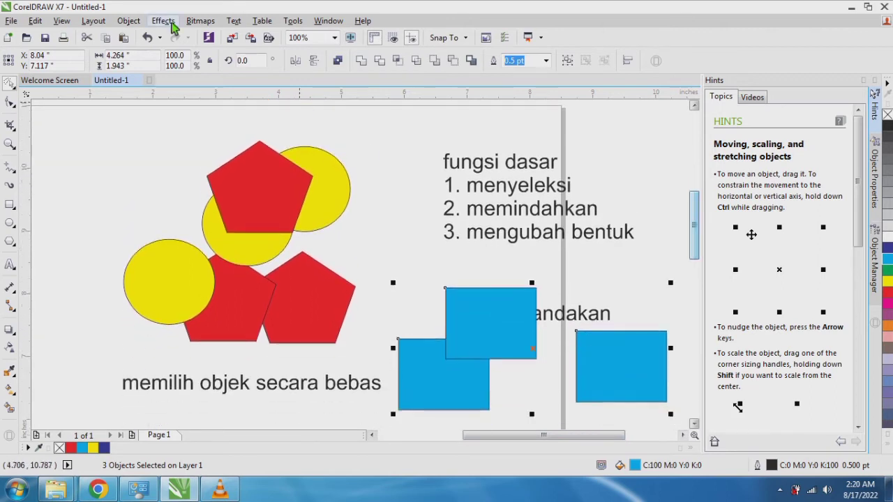
click(147, 37)
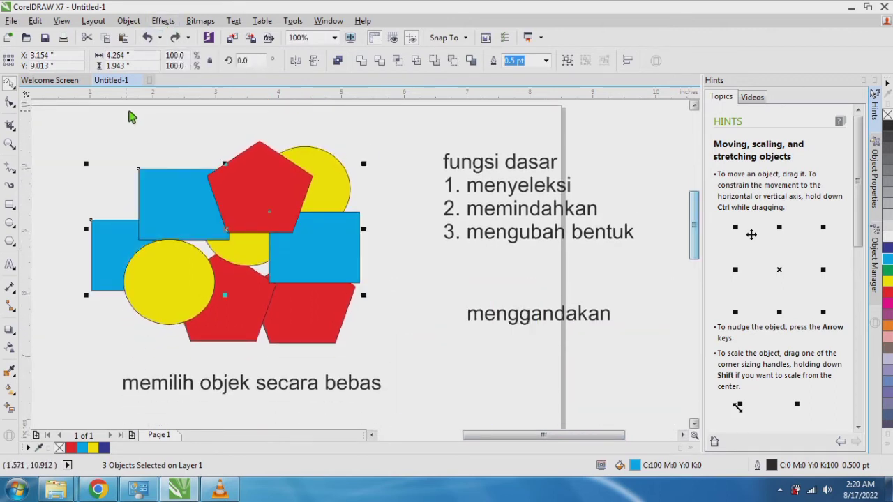
click(129, 133)
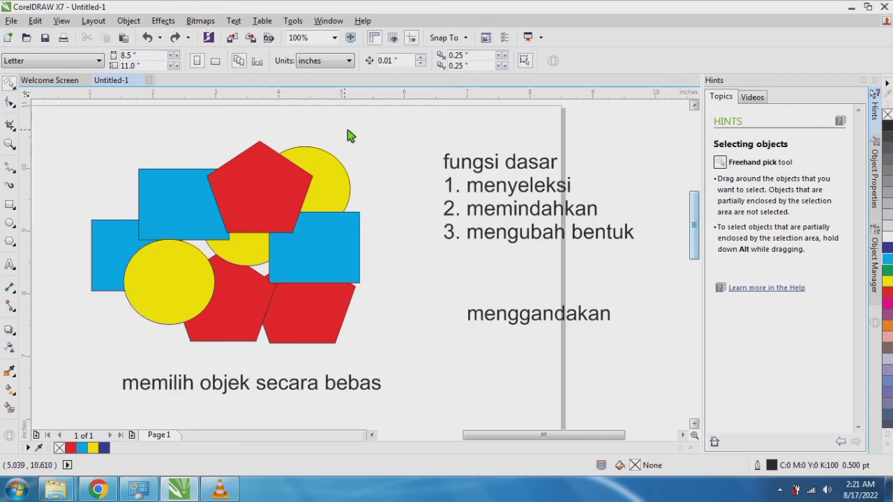
Select only the three yellow circles by tracing a freehand outline around them
mouse_move(354, 131)
mouse_down()
mouse_move(364, 160)
mouse_move(355, 212)
mouse_move(321, 232)
mouse_move(274, 233)
mouse_move(255, 260)
mouse_up()
drag(344, 127, 359, 157)
mouse_move(363, 178)
mouse_down()
mouse_move(349, 231)
mouse_move(186, 330)
mouse_move(136, 330)
mouse_move(116, 311)
mouse_move(111, 246)
mouse_move(122, 215)
mouse_up()
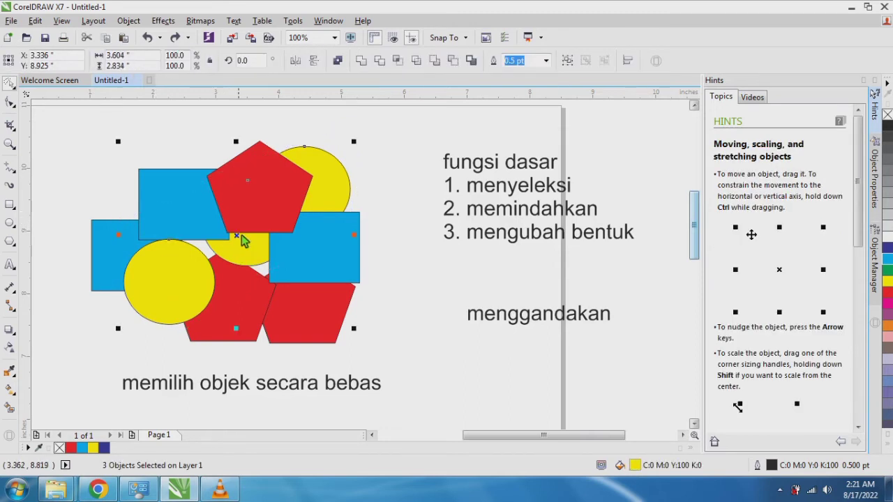
Move the three yellow circles to about X 7.89, Y 9.23 inches, then undo the move and clear the selection
drag(244, 241, 529, 222)
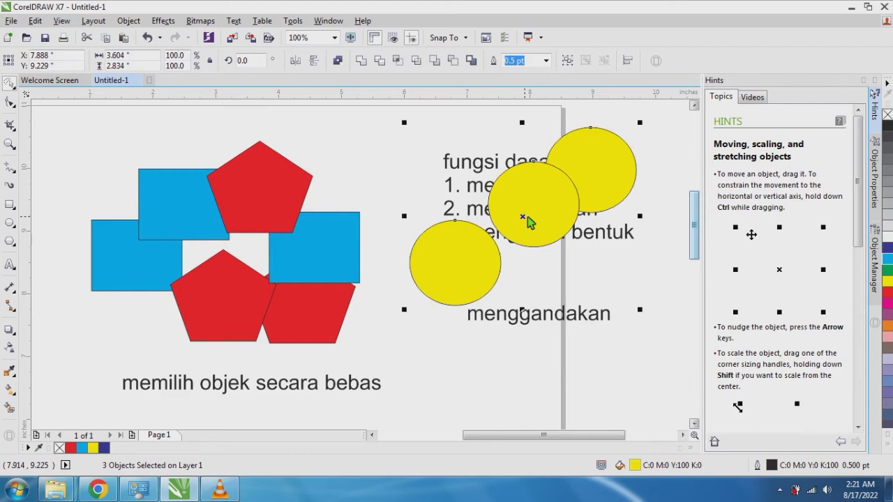
scroll(528, 222, up, 1)
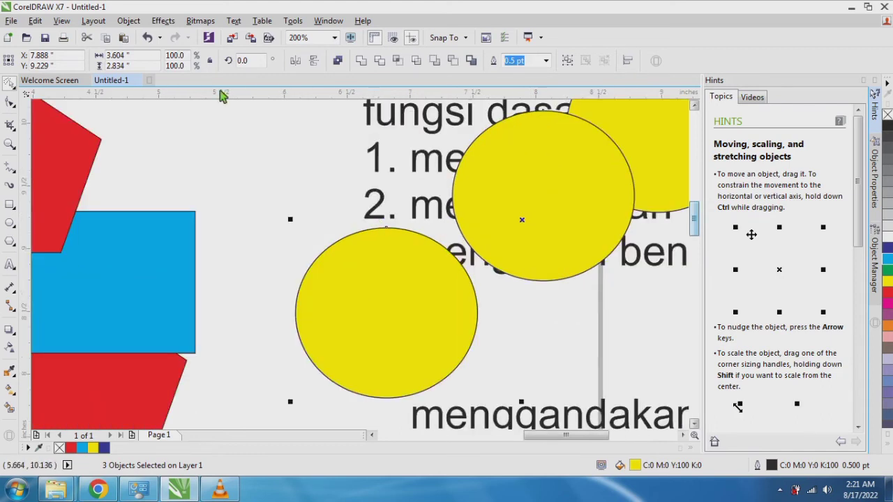
click(149, 39)
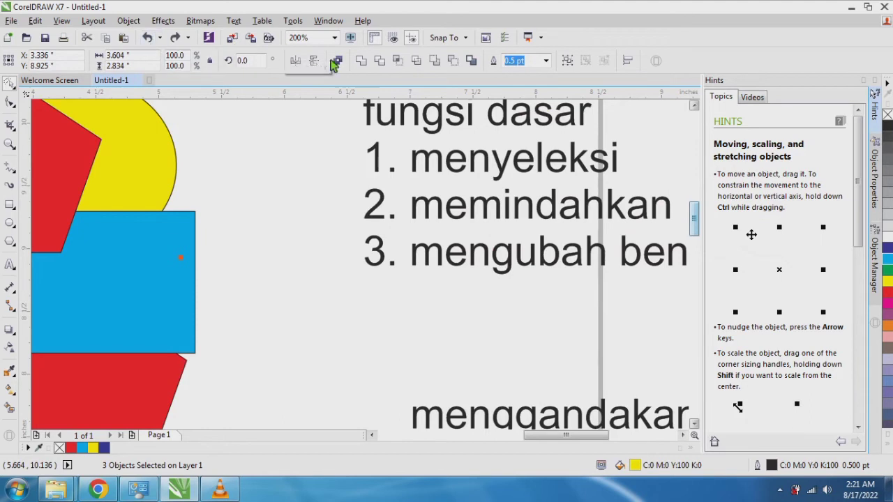
click(338, 38)
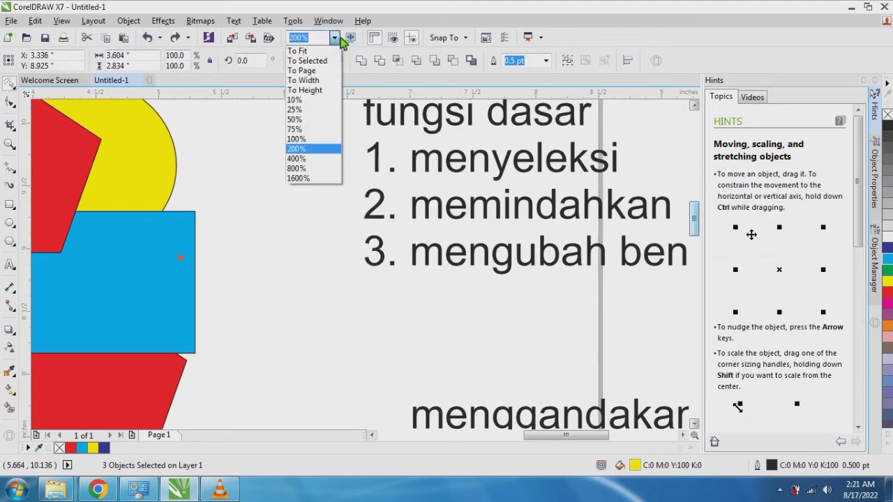
click(325, 139)
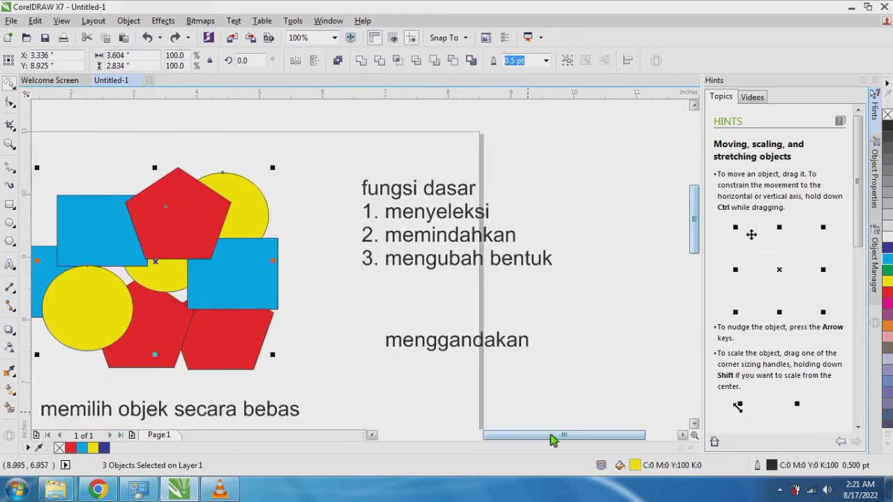
drag(552, 439, 510, 438)
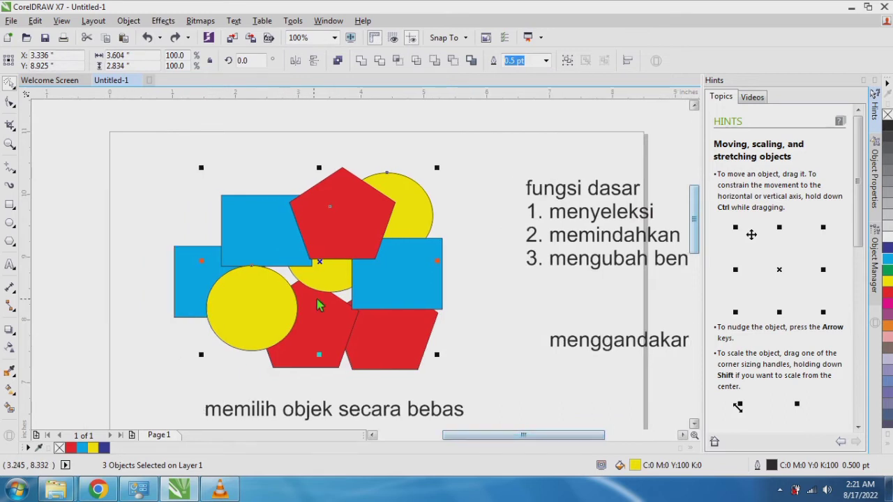
click(114, 174)
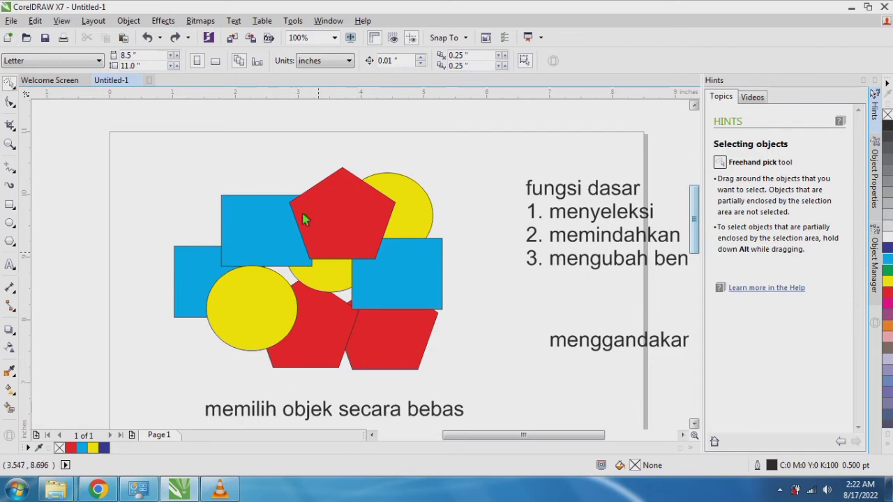
Outline the red pentagons freehand and move the selection to about X 6.64, Y 9.99 inches, then undo the move and deselect
mouse_move(277, 148)
mouse_down()
mouse_move(326, 170)
mouse_move(374, 167)
mouse_move(423, 206)
mouse_move(417, 239)
mouse_move(397, 259)
mouse_move(347, 272)
mouse_move(354, 286)
mouse_move(413, 292)
mouse_move(452, 311)
mouse_move(451, 358)
mouse_move(437, 376)
mouse_move(363, 385)
mouse_move(293, 385)
mouse_move(245, 362)
mouse_up()
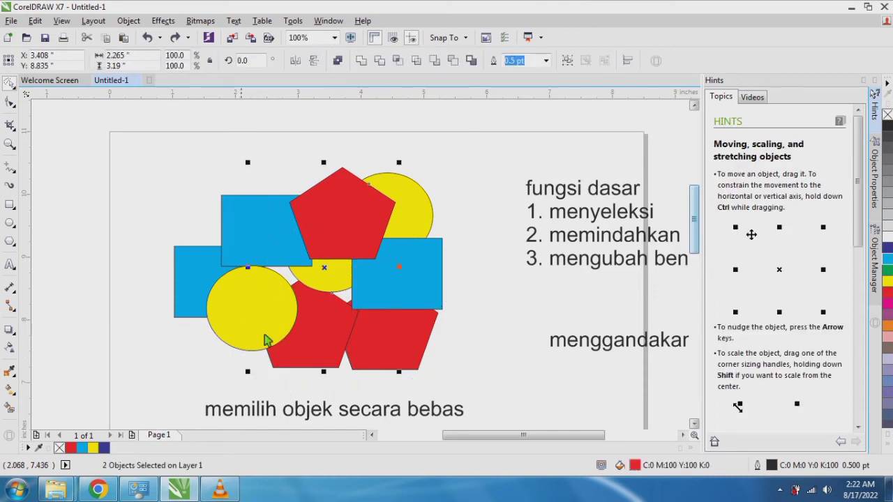
drag(328, 272, 529, 198)
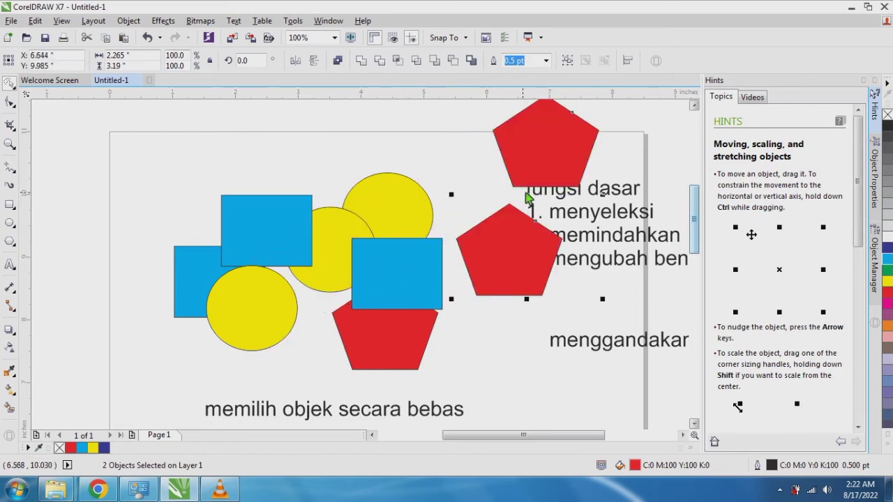
key(ctrl+z)
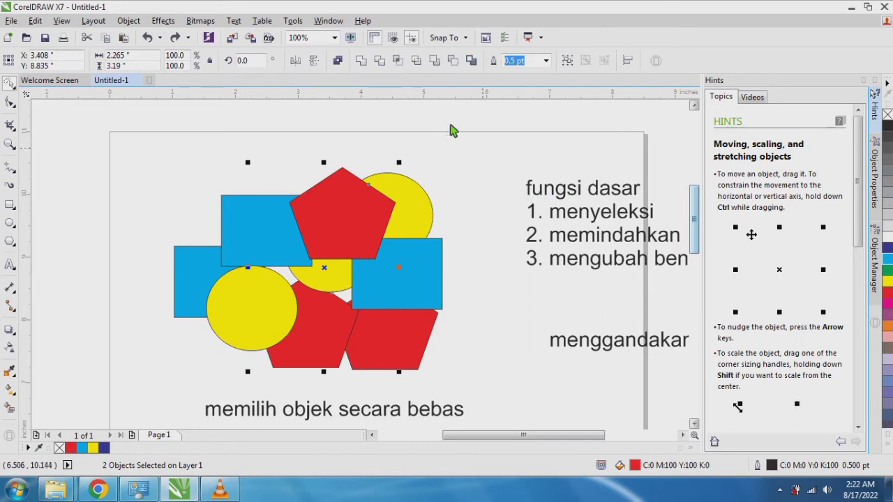
click(294, 127)
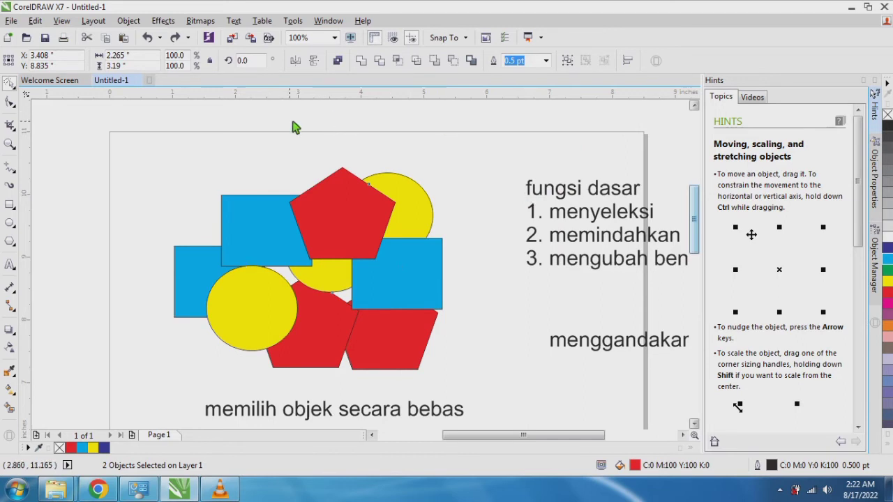
Select all three red pentagons freehand and move them to about X 6.94, Y 10.14 inches, then undo the move and deselect
mouse_move(279, 155)
mouse_down()
mouse_move(380, 168)
mouse_move(401, 193)
mouse_move(404, 230)
mouse_move(378, 266)
mouse_move(350, 269)
mouse_move(430, 271)
mouse_move(452, 288)
mouse_move(469, 326)
mouse_move(448, 396)
mouse_move(239, 384)
mouse_up()
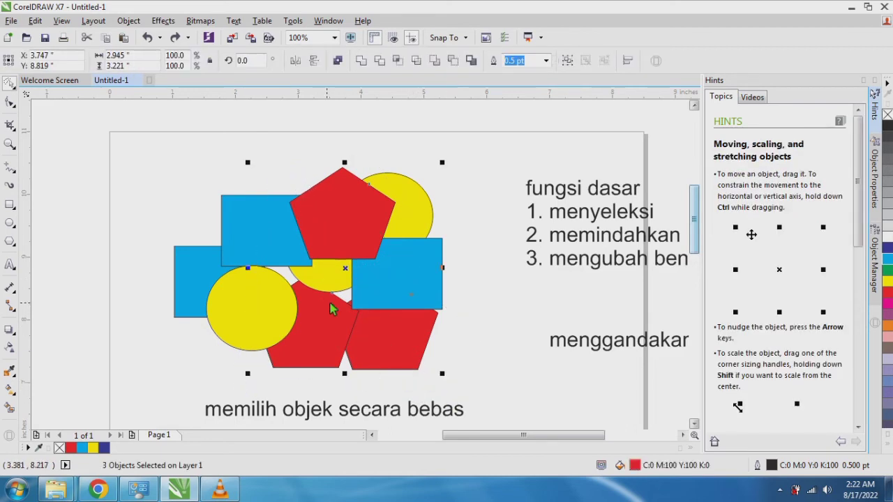
drag(346, 272, 549, 190)
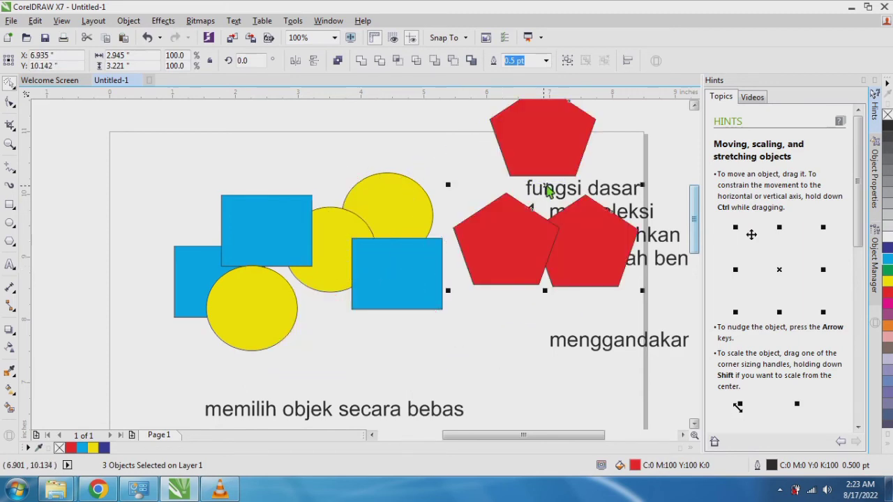
key(ctrl+z)
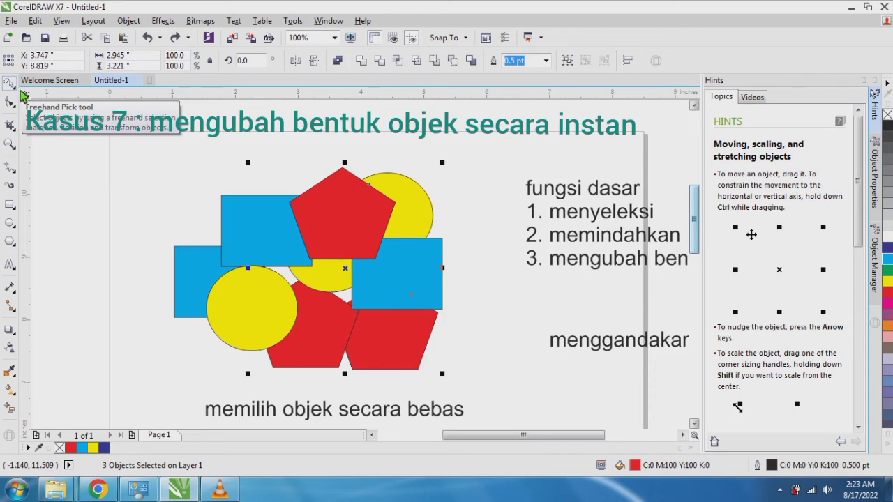
click(148, 149)
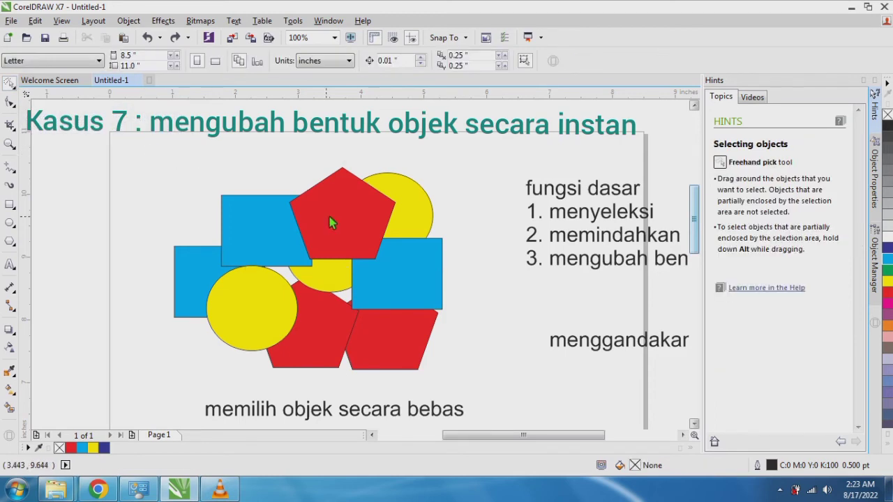
Move the top red pentagon, upper blue rectangle and upper yellow circle out of the pile to about (0.69, 10.21), (2.63, 10.56) and (5.32, 10.28) inches
drag(332, 222, 145, 191)
click(277, 238)
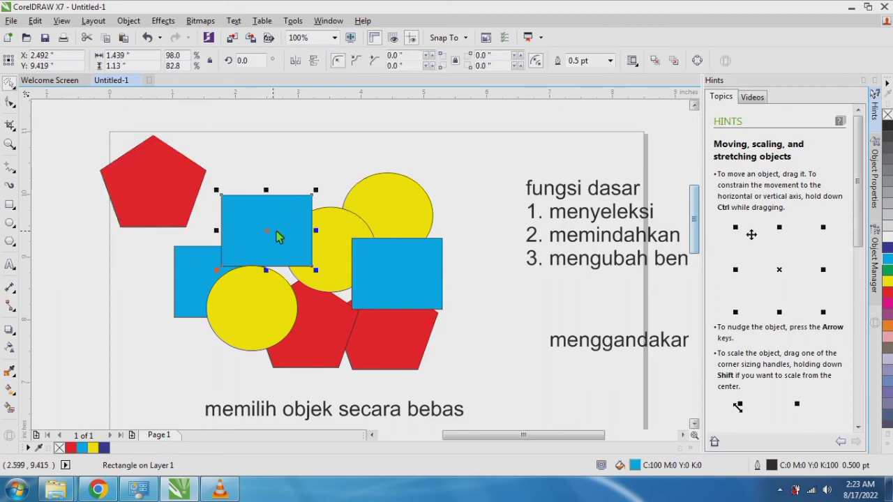
drag(276, 232, 284, 159)
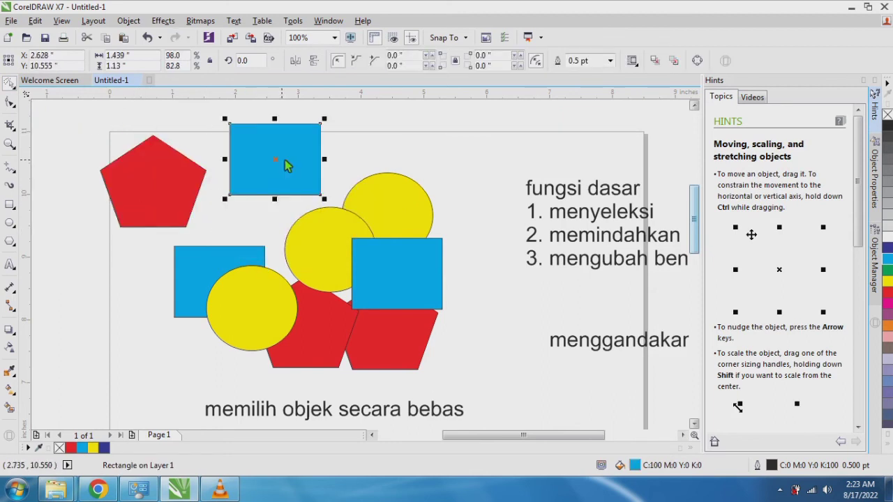
drag(383, 203, 440, 167)
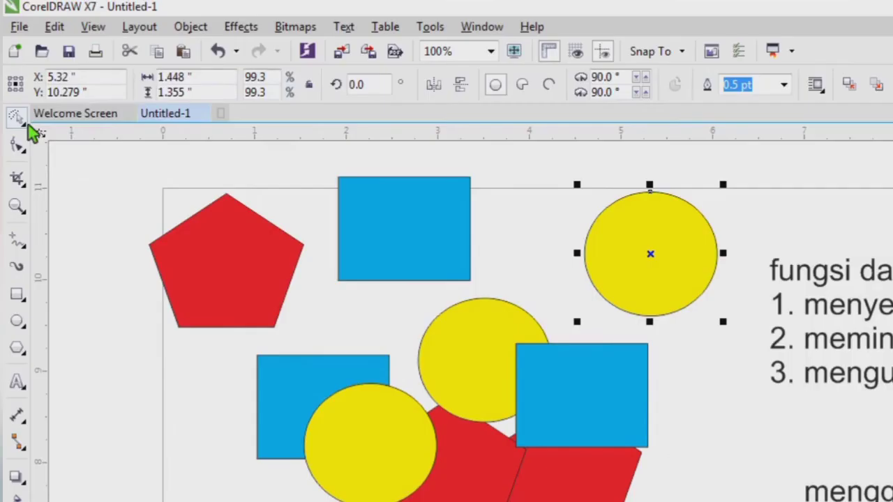
Rotate the separated red pentagon with Free Transform, first about its top node, then about its upper-right node to about 326.1°
click(28, 126)
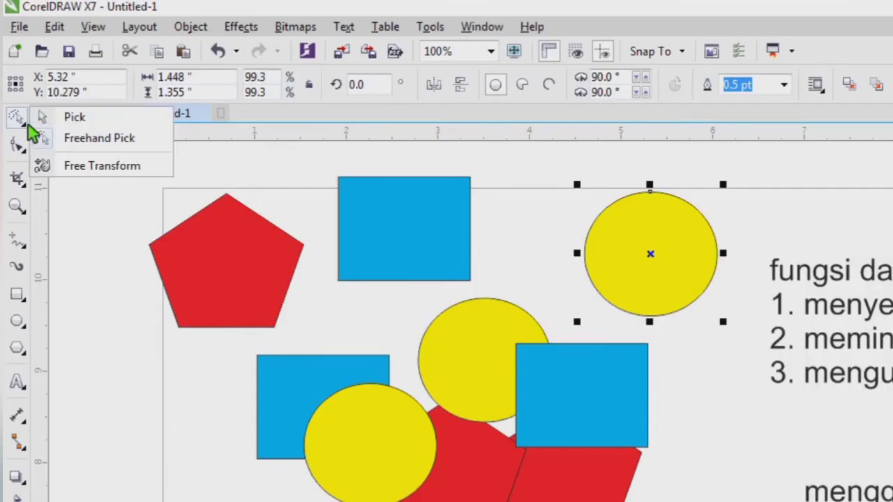
click(82, 167)
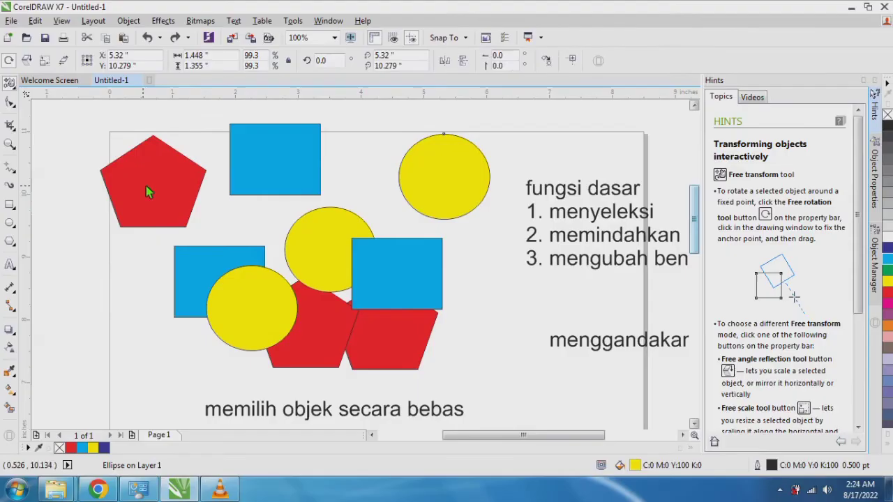
click(215, 267)
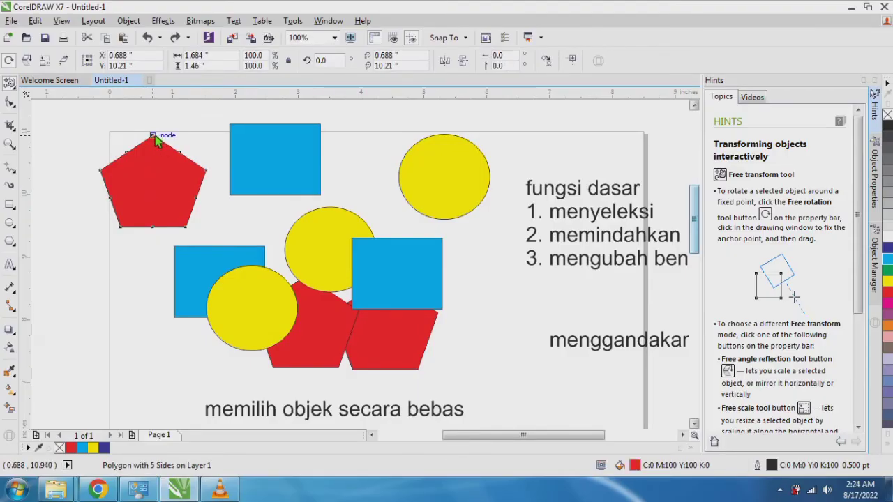
mouse_move(155, 135)
mouse_down()
mouse_move(191, 149)
mouse_move(155, 133)
mouse_up()
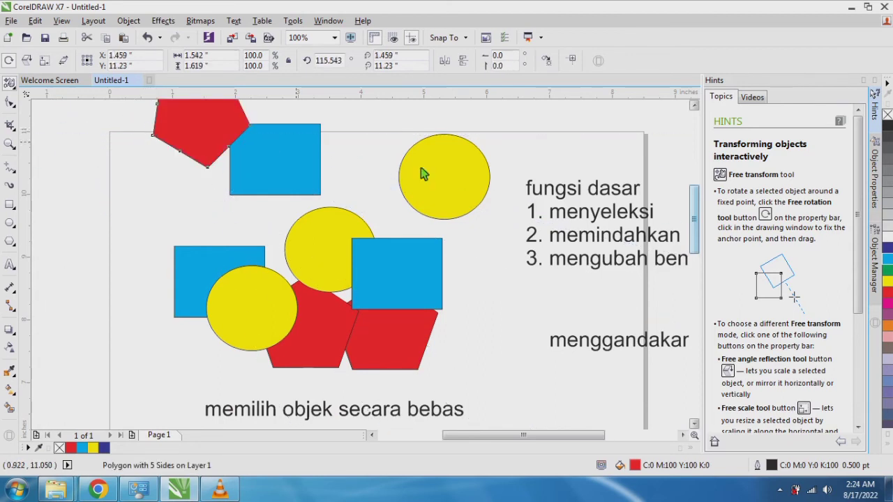
drag(697, 214, 698, 186)
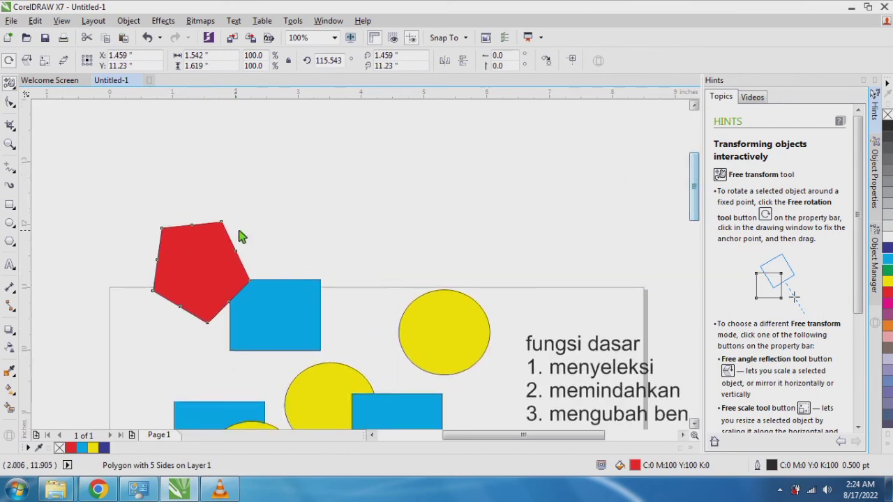
drag(225, 224, 66, 322)
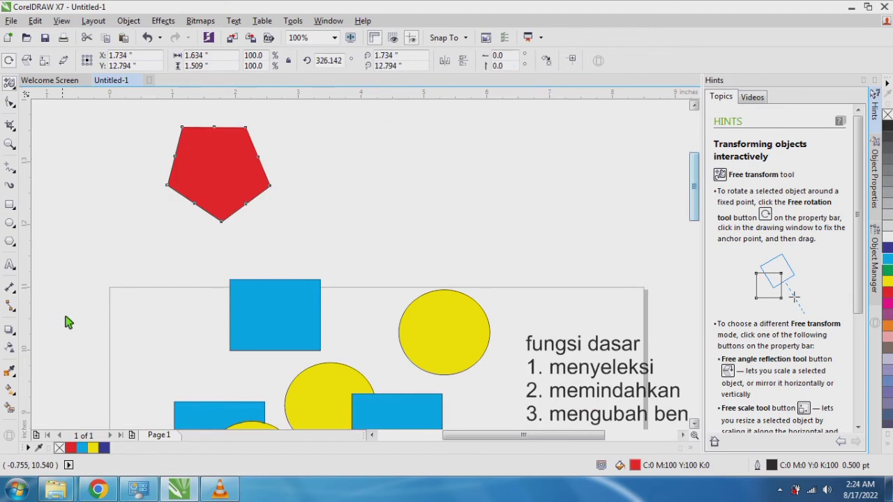
Free-rotate the separated blue rectangle about its upper-right corner to about 168.3°, and the separated yellow circle about an outside point to about 294.2°
click(273, 312)
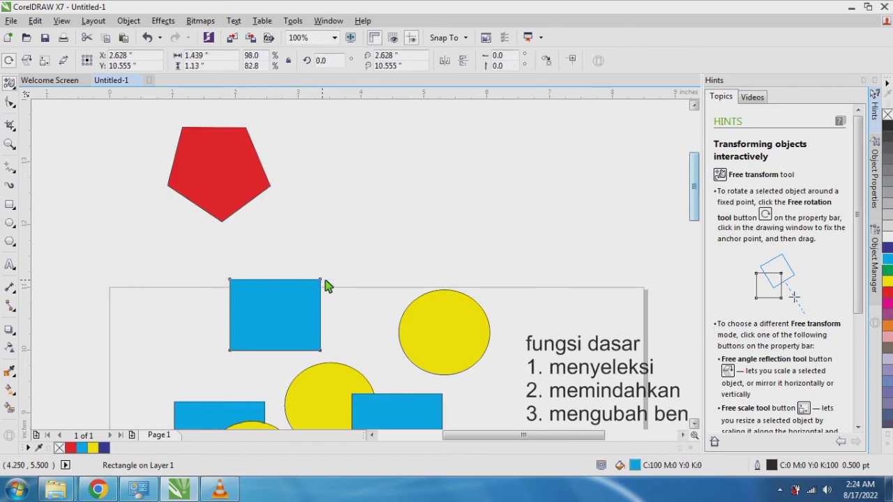
drag(320, 279, 227, 261)
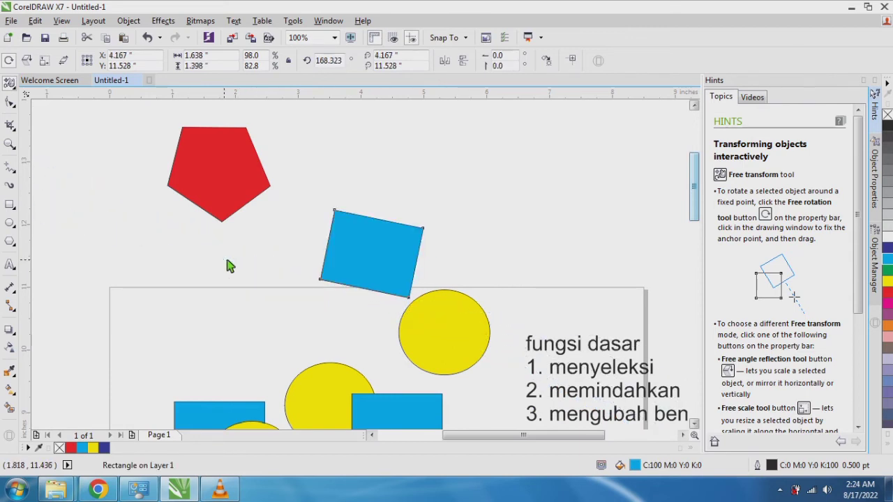
click(446, 347)
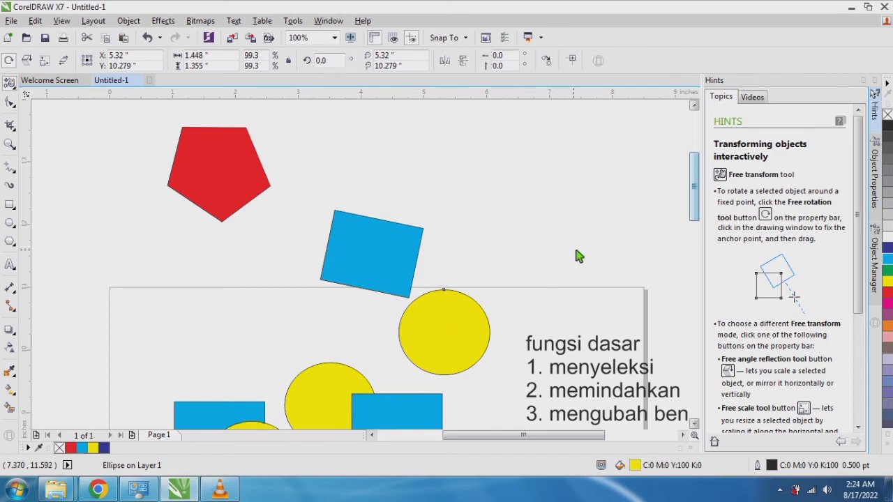
drag(572, 251, 597, 300)
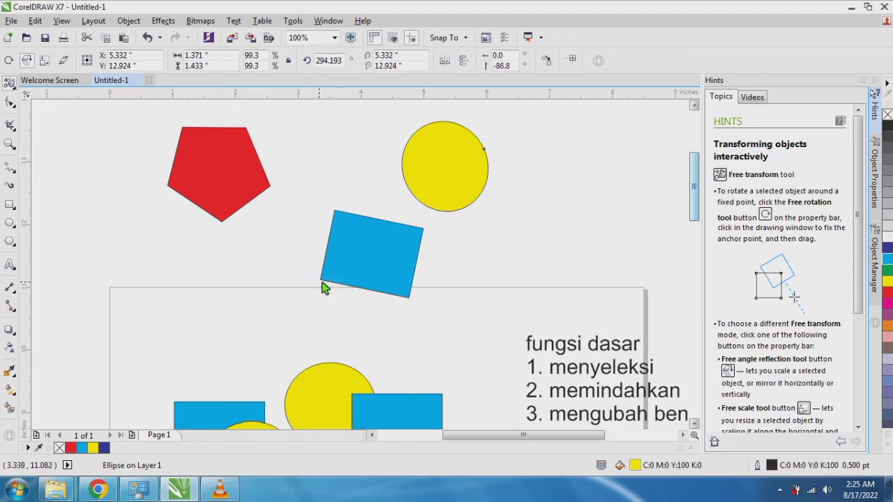
Mirror the yellow circle with Free Angle Reflection from the tilted blue rectangle's lower-left corner, then undo the reflection
drag(323, 287, 323, 289)
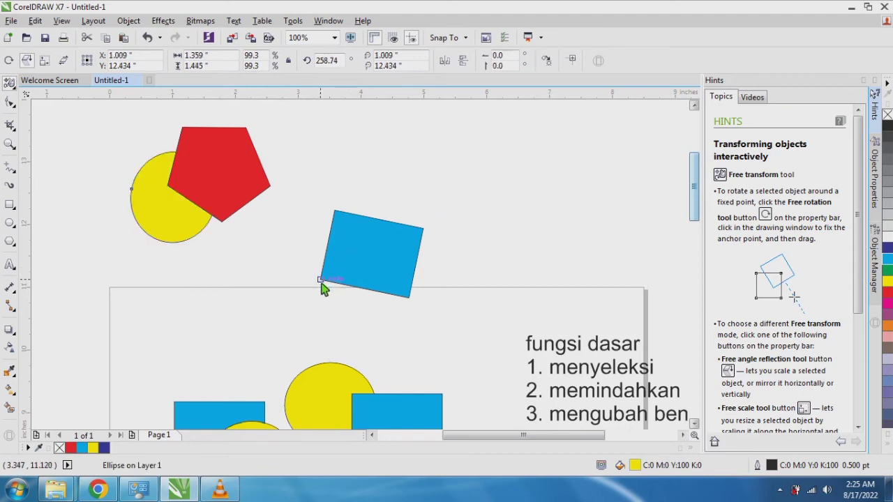
key(ctrl+z)
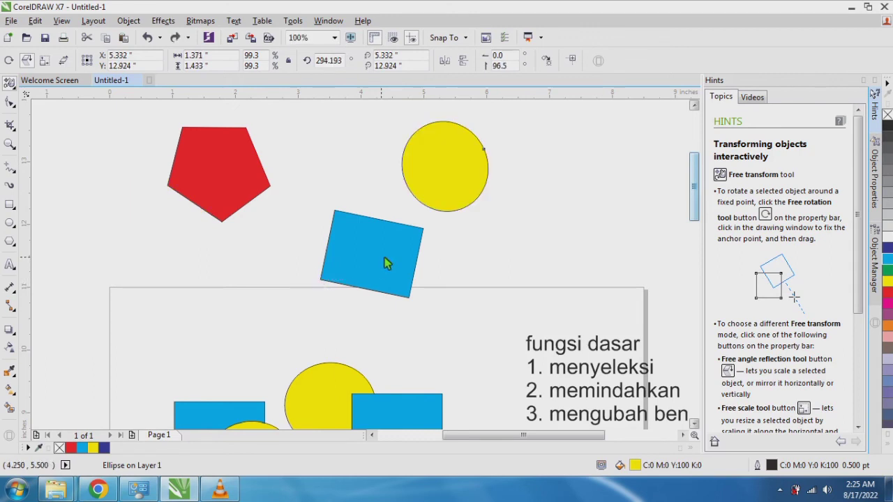
Reflect the tilted blue rectangle about its lower-left corner to about 125°, then mirror a duplicate upward from that corner to about 235°
click(387, 263)
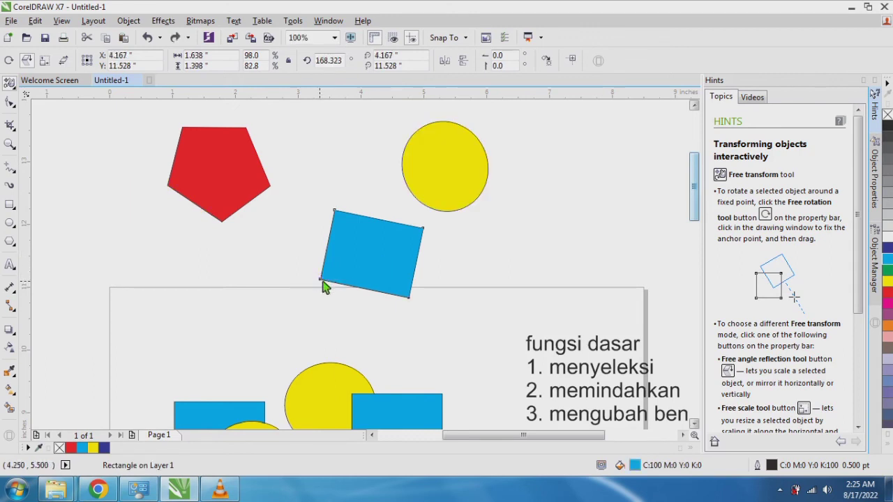
mouse_move(321, 280)
mouse_down()
mouse_move(321, 293)
mouse_move(340, 286)
mouse_move(319, 296)
mouse_move(342, 284)
mouse_move(330, 296)
mouse_move(333, 287)
mouse_up()
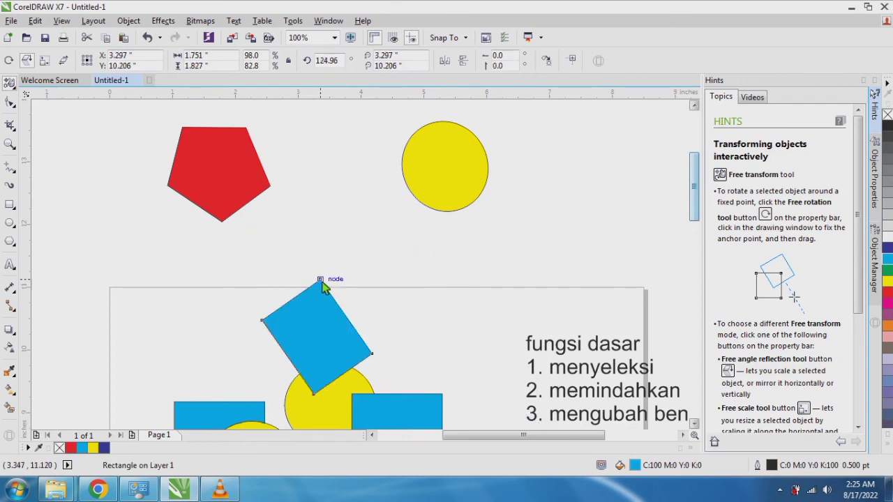
click(321, 281)
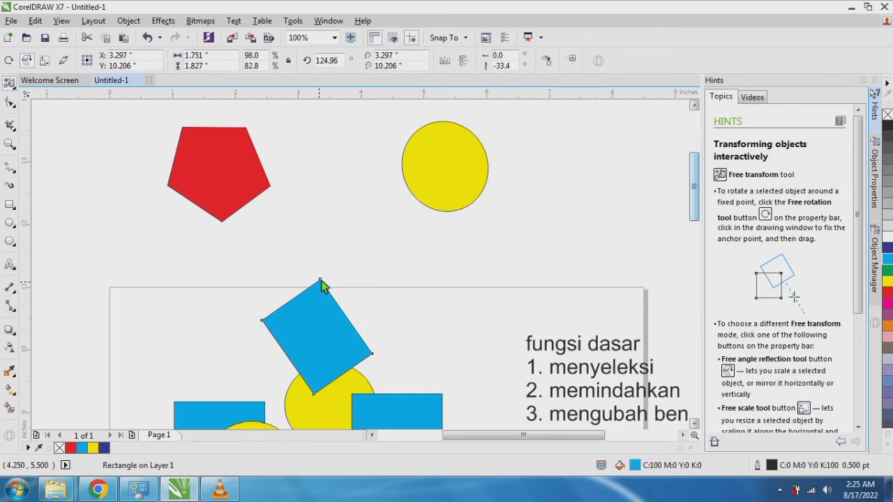
drag(320, 280, 323, 282)
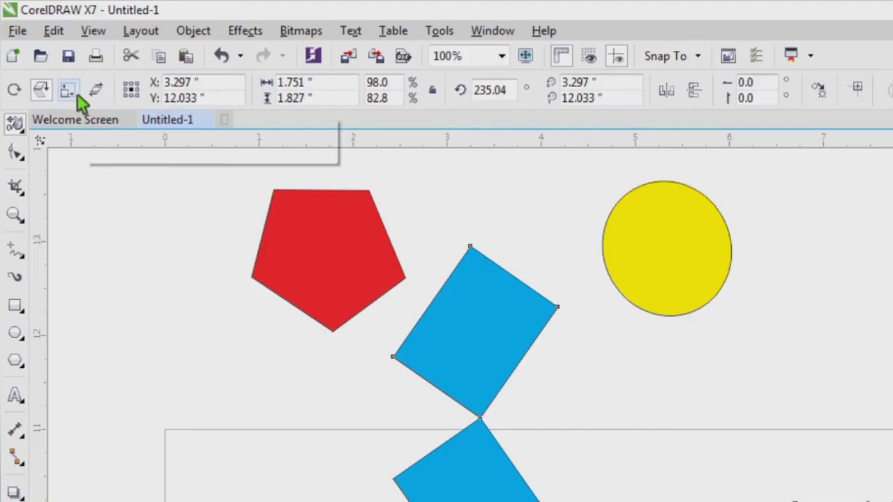
Resize the upper blue rectangle with Free Scale, using its left corner and the red pentagon's lowest node as anchor points
click(77, 95)
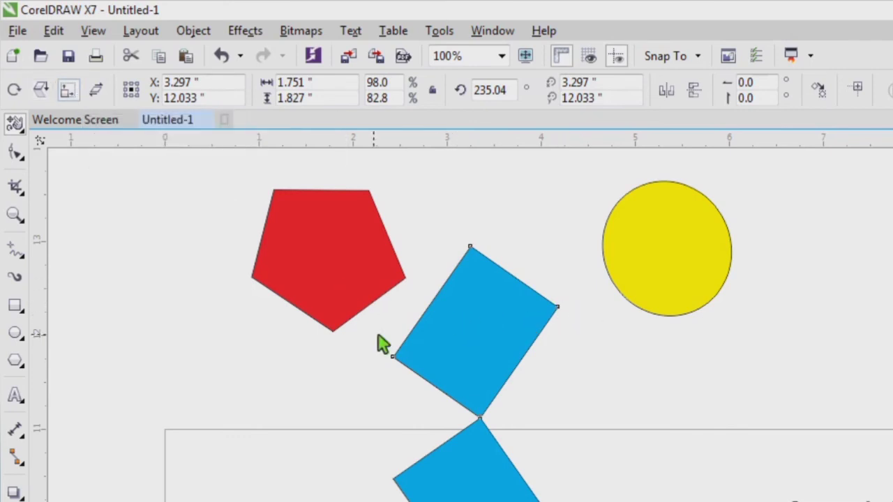
drag(332, 332, 393, 360)
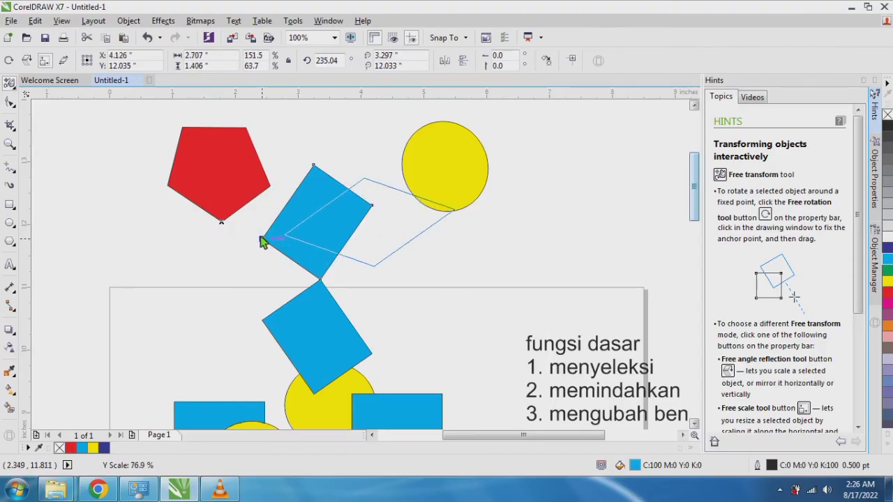
drag(260, 239, 219, 194)
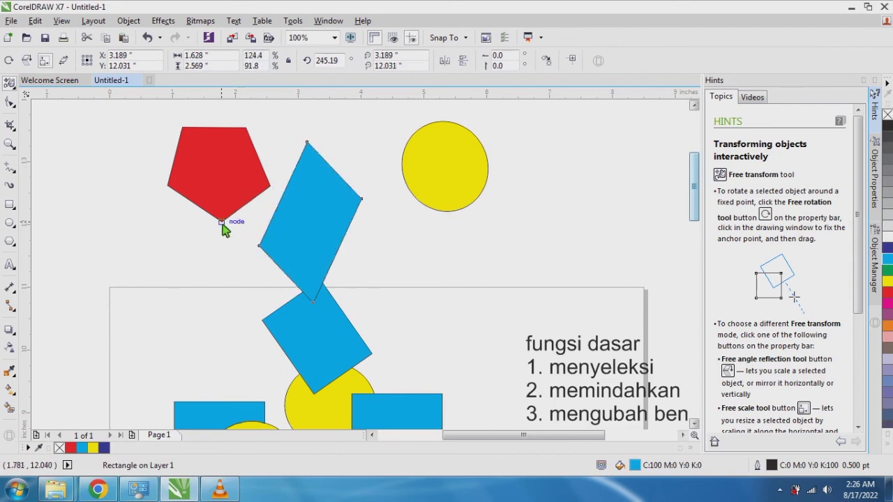
drag(221, 224, 194, 251)
Shrink the separated red pentagon with Free Scale to about 0.54 by 0.95 inches, anchoring at the upper blue rectangle's right corner
click(209, 195)
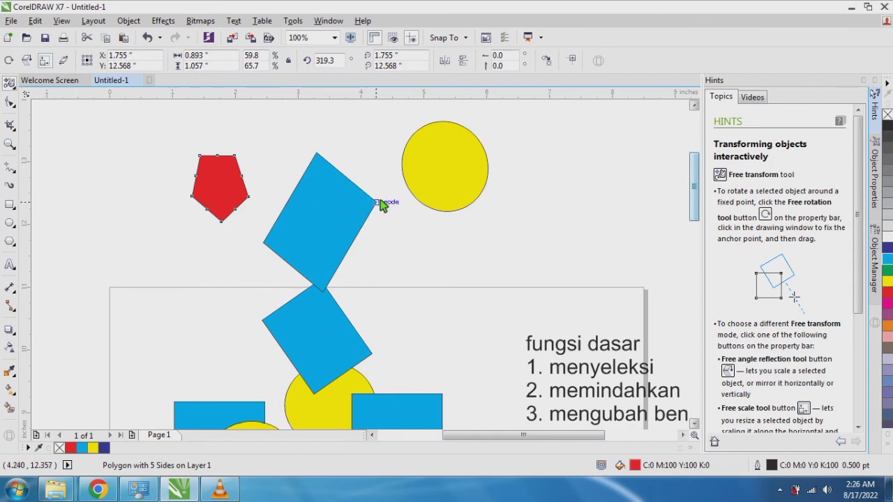
drag(378, 203, 351, 214)
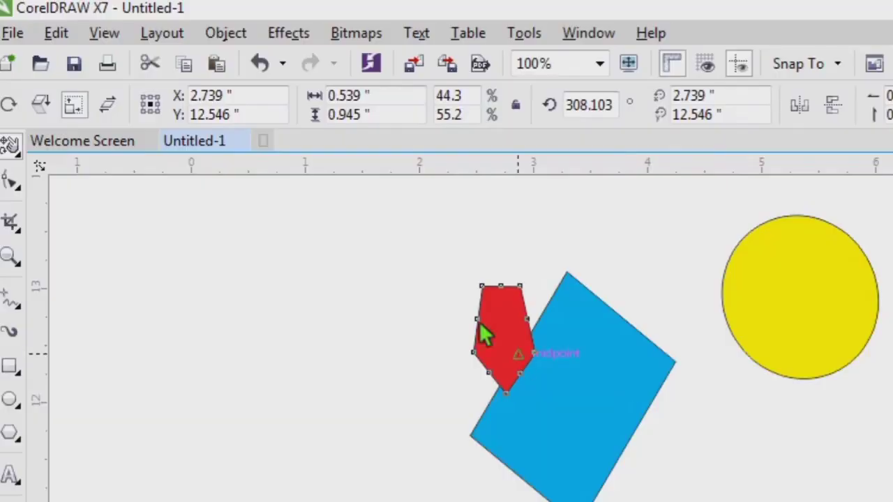
Skew the separated yellow circle with Free Skew into a slanted ellipse about 1.4 by 1.57 inches, anchoring on its edge and the blue rectangle's right corner
click(109, 106)
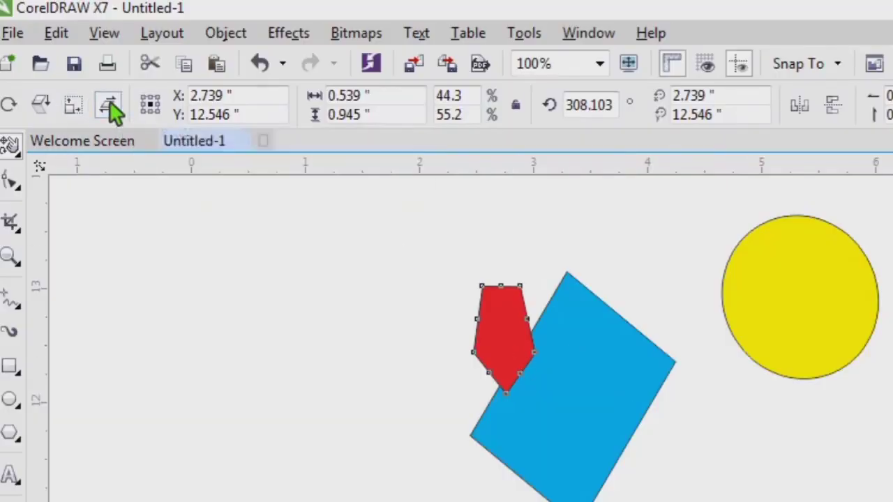
click(802, 224)
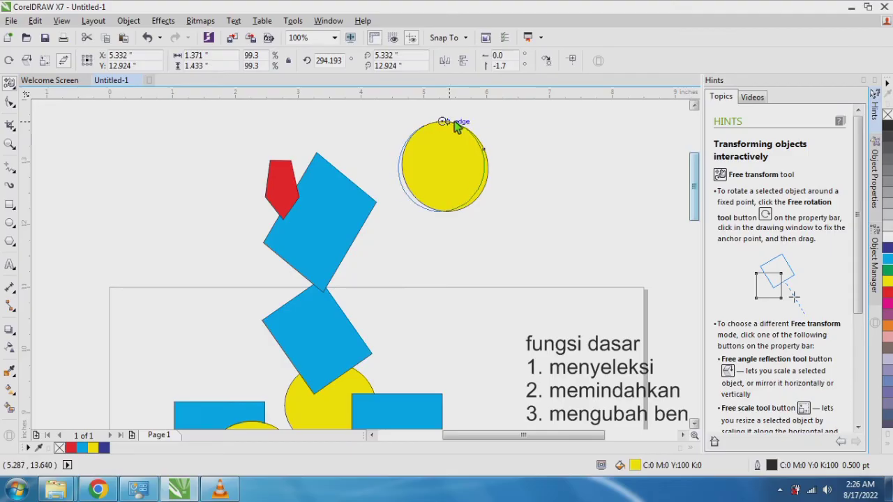
drag(802, 223, 680, 240)
drag(378, 135, 487, 193)
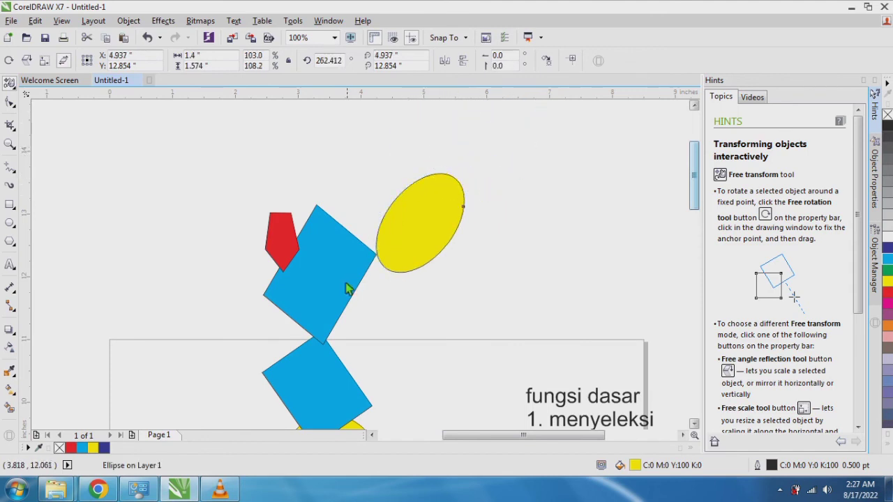
Skew the blue rectangle overlapping the lower red pentagons about its upper-right corner to about 1.58 by 1.99 inches
drag(697, 193, 701, 223)
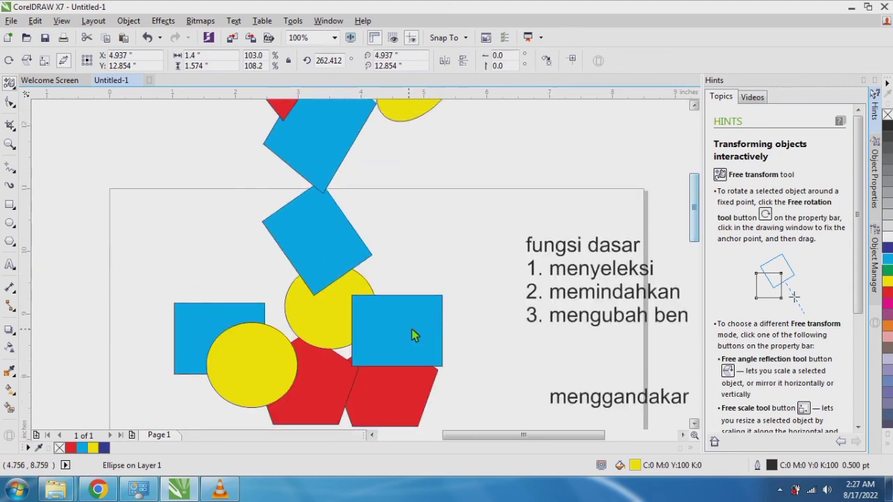
click(412, 336)
drag(451, 303, 422, 263)
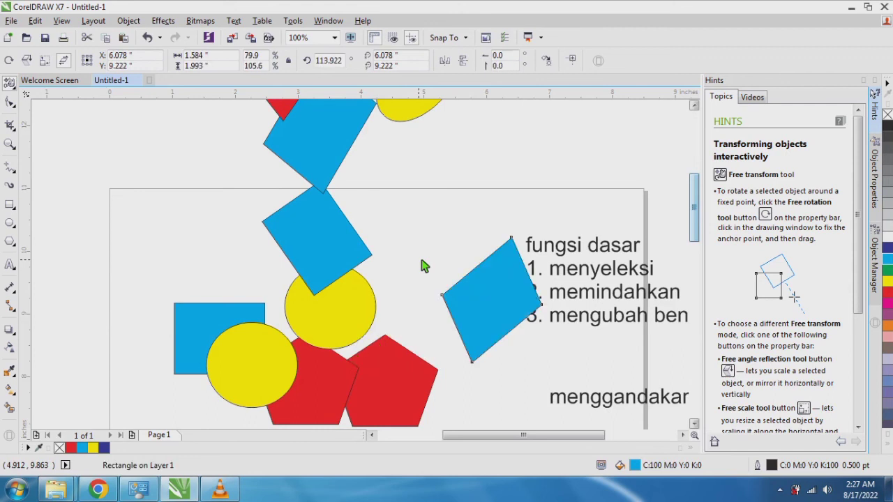